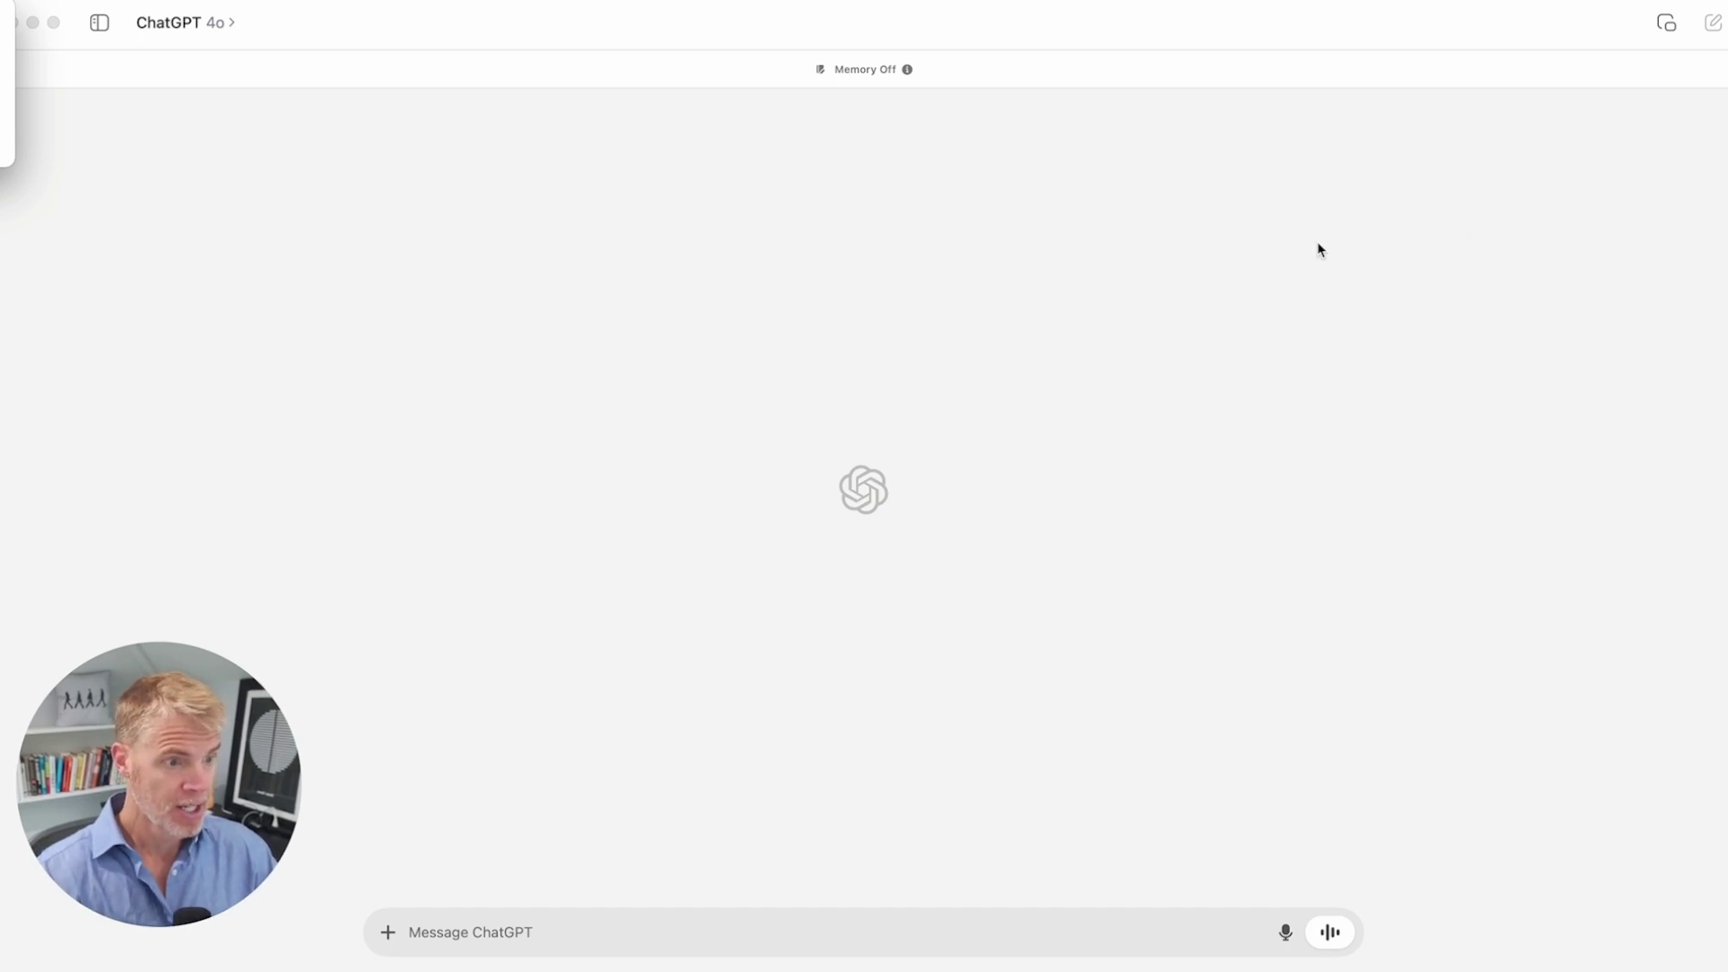
- Switch from the ChatGPT desktop app to chatgpt.com open in Chrome
{"action": "key", "text": "super+Tab"}
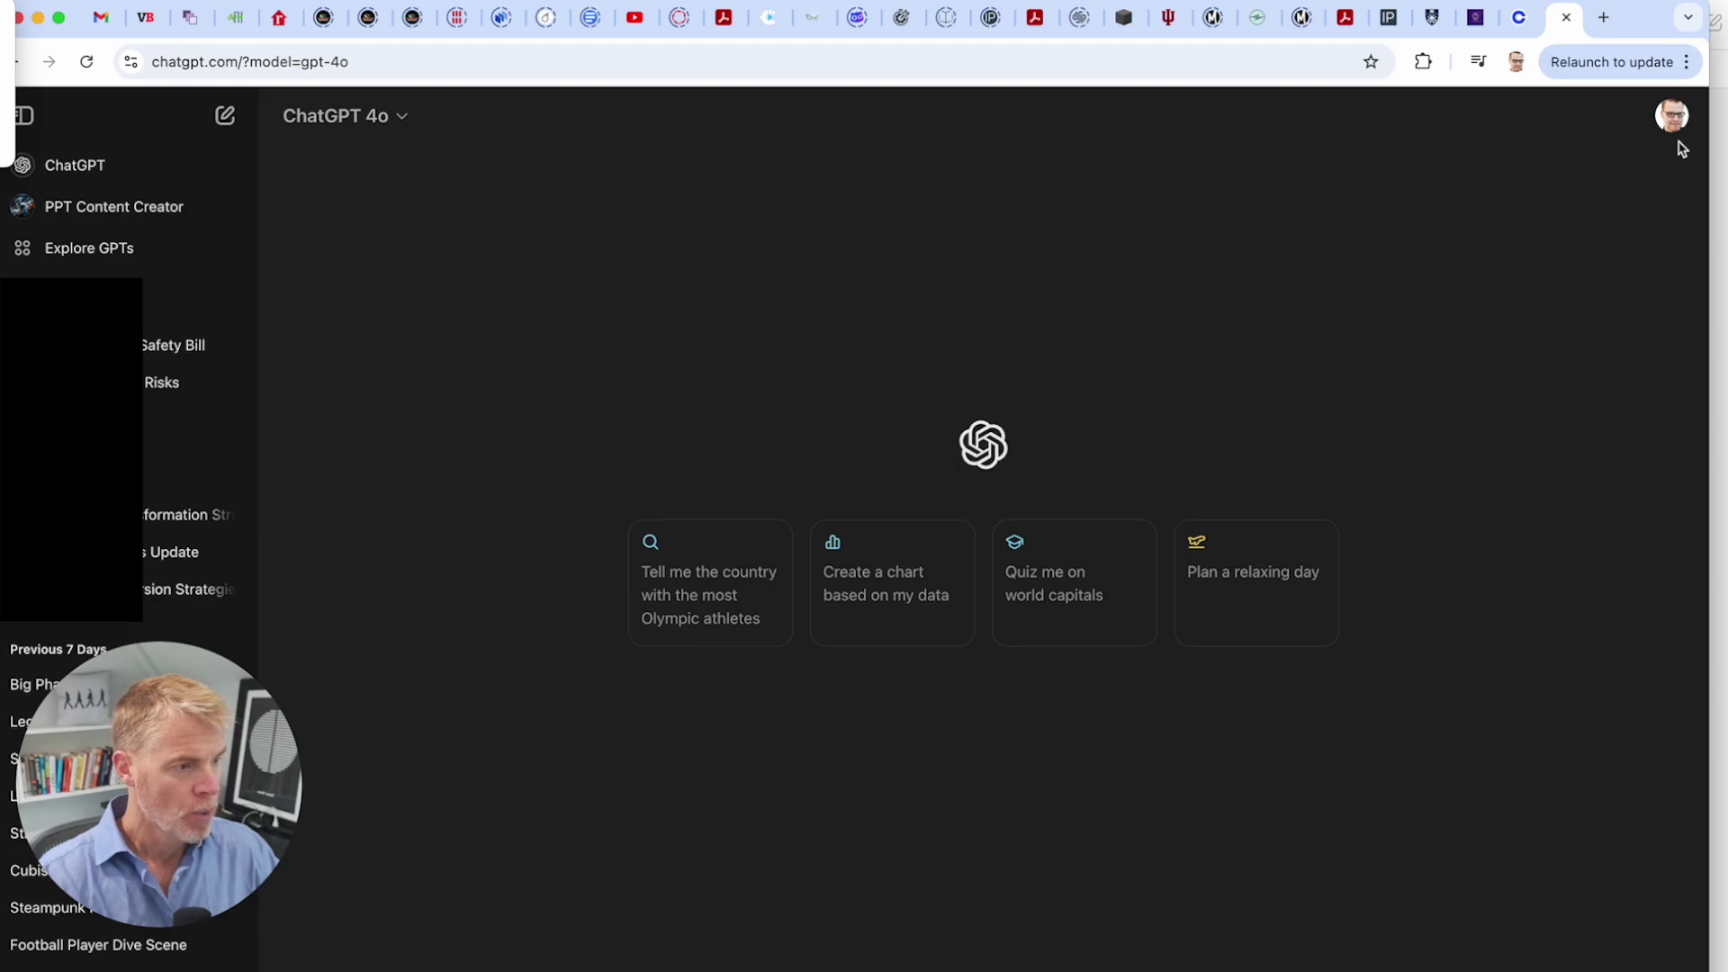
- Go through Settings and Personalization to open the empty Customize ChatGPT dialog
{"action": "left_click", "coordinate": [1676, 121]}
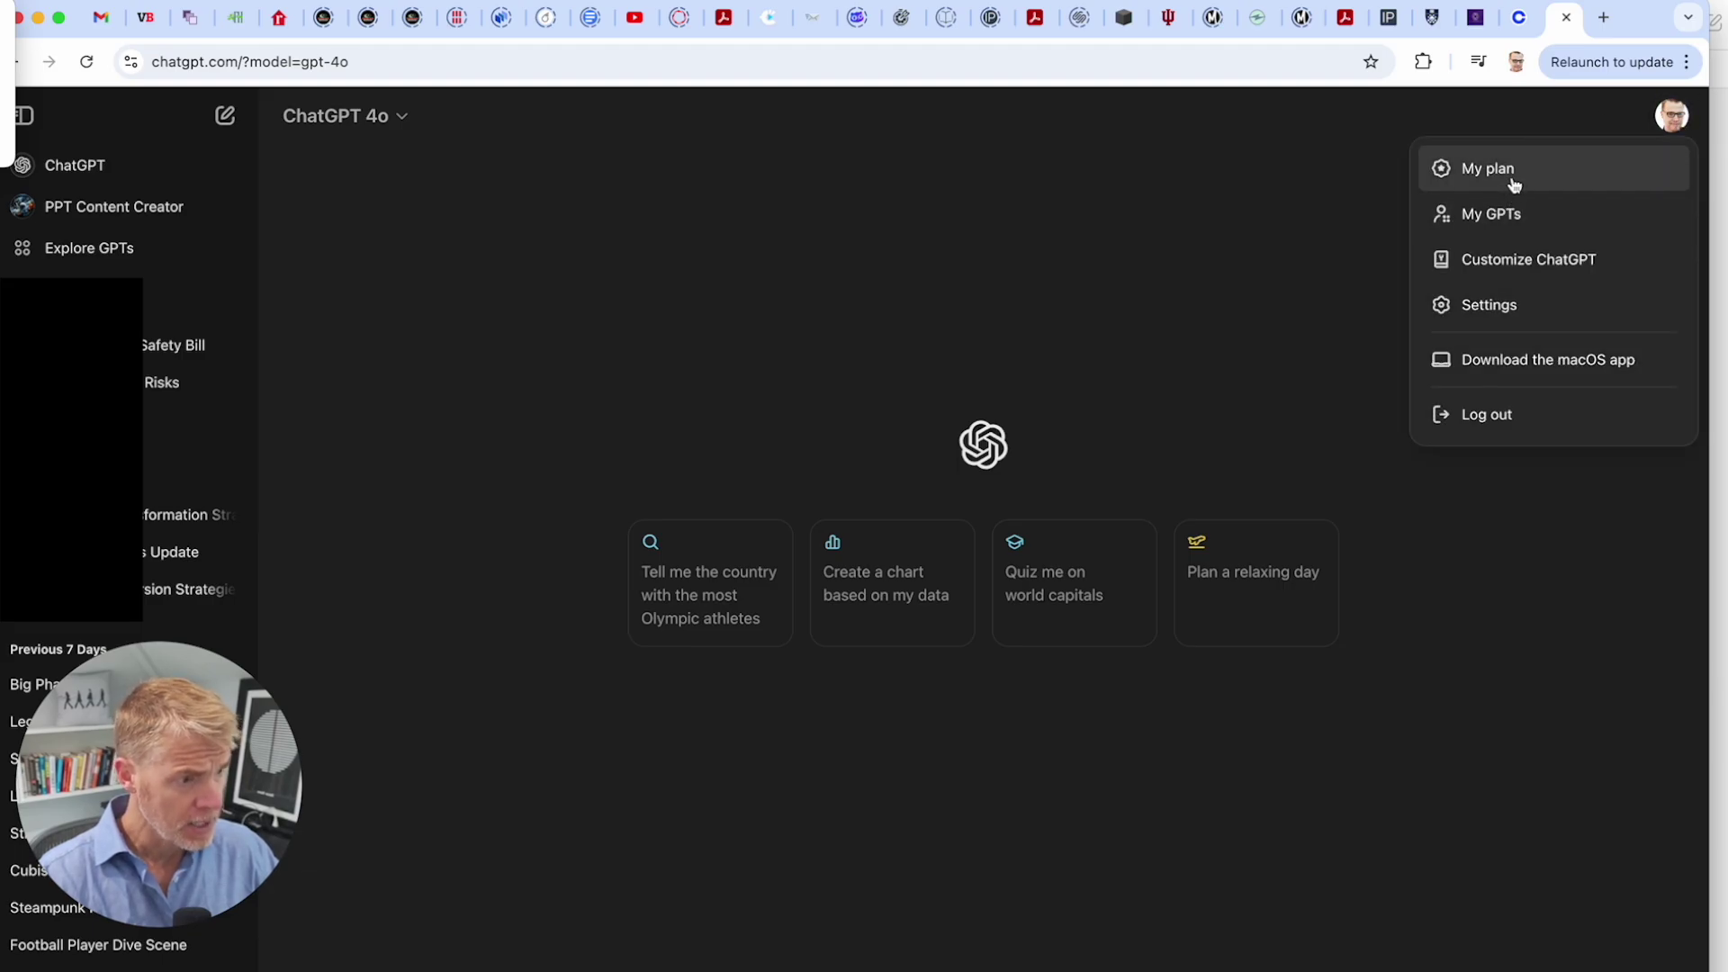
{"action": "left_click", "coordinate": [1492, 306]}
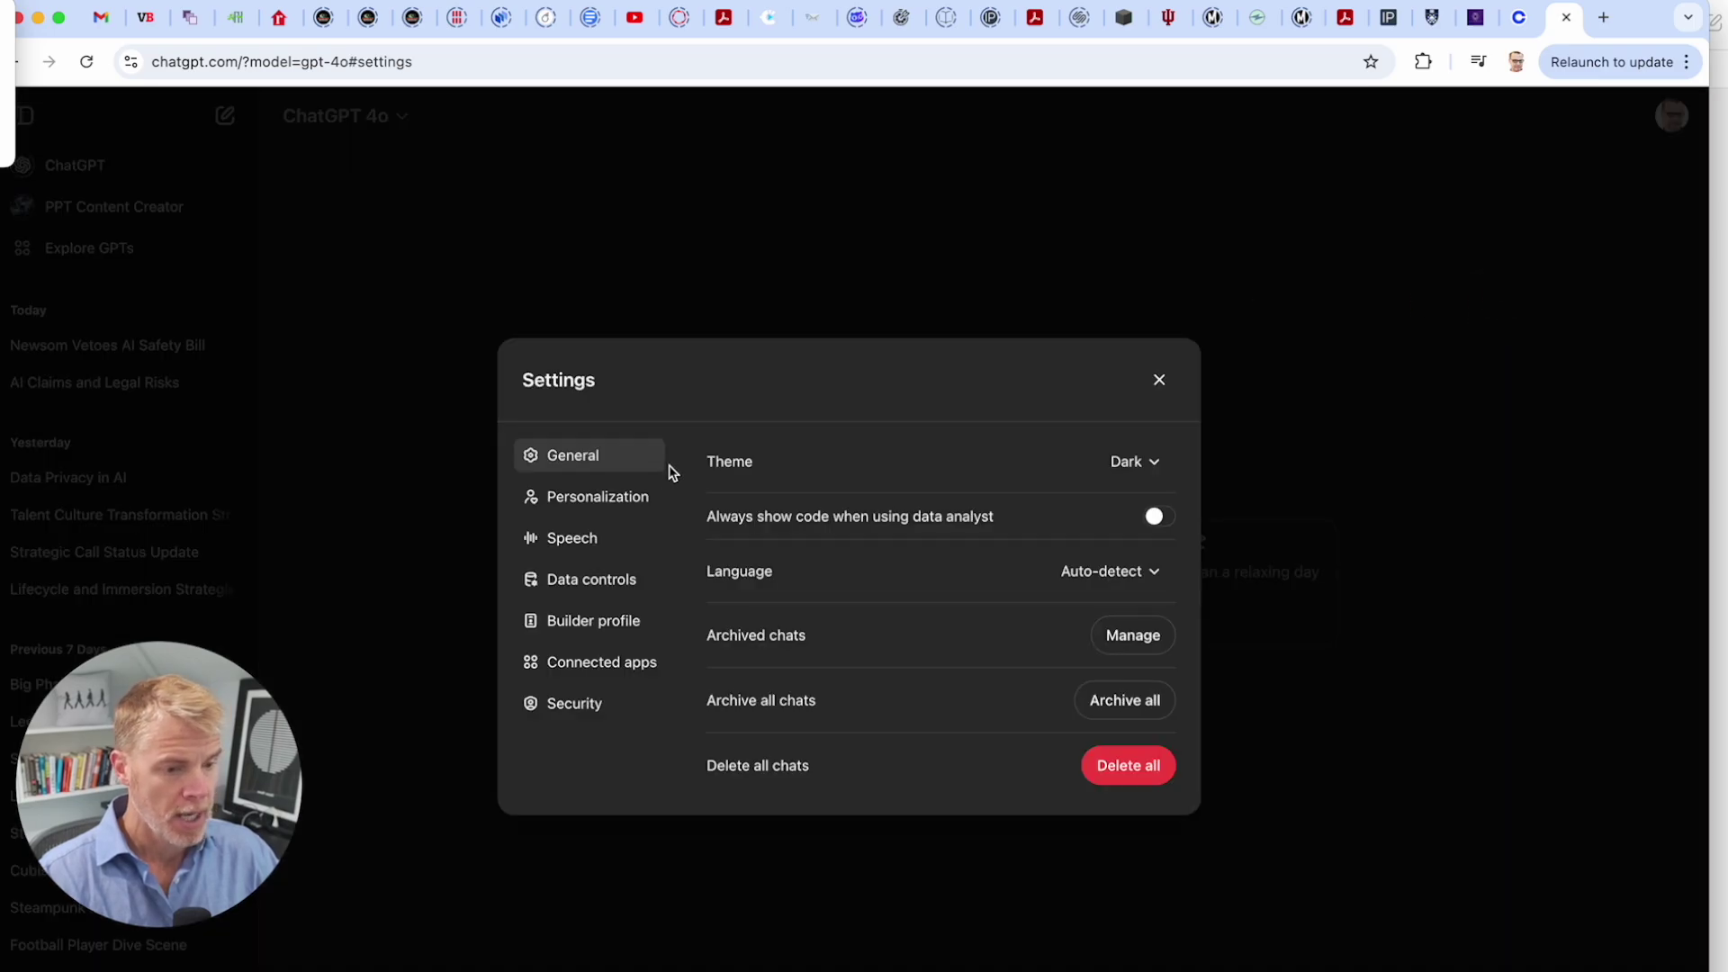
{"action": "left_click", "coordinate": [611, 500]}
{"action": "left_click", "coordinate": [1147, 461]}
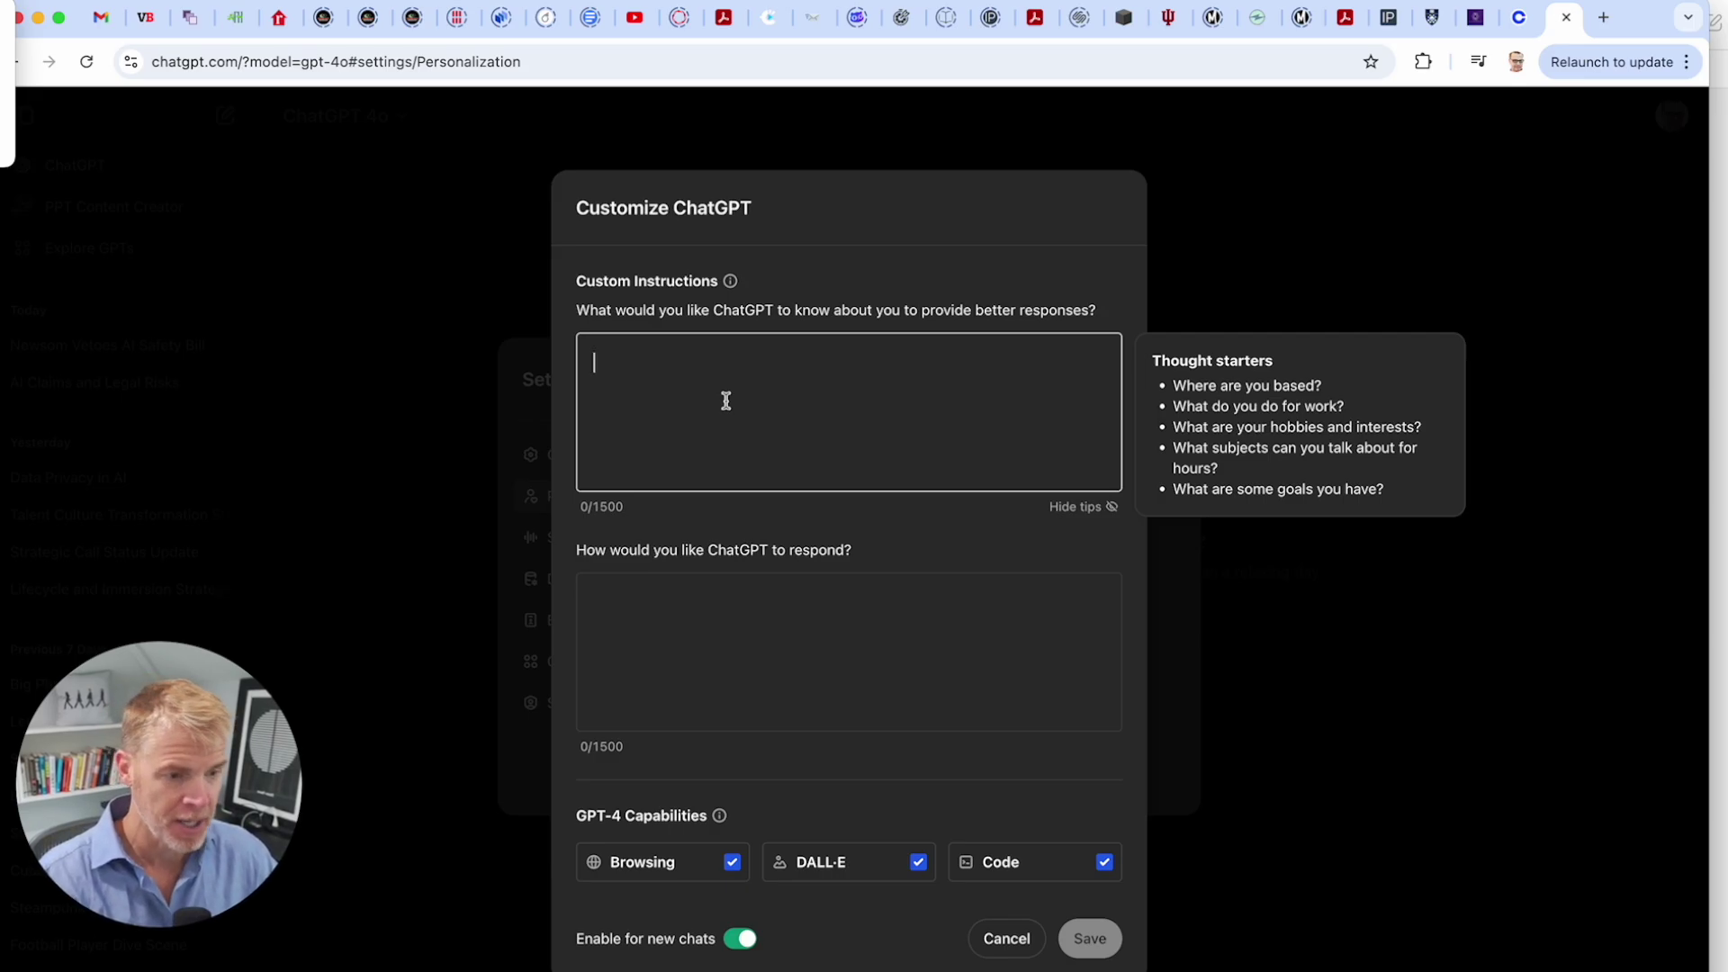
- Return to the desktop app and start voice dictation in the new chat
{"action": "key", "text": "super+Tab"}
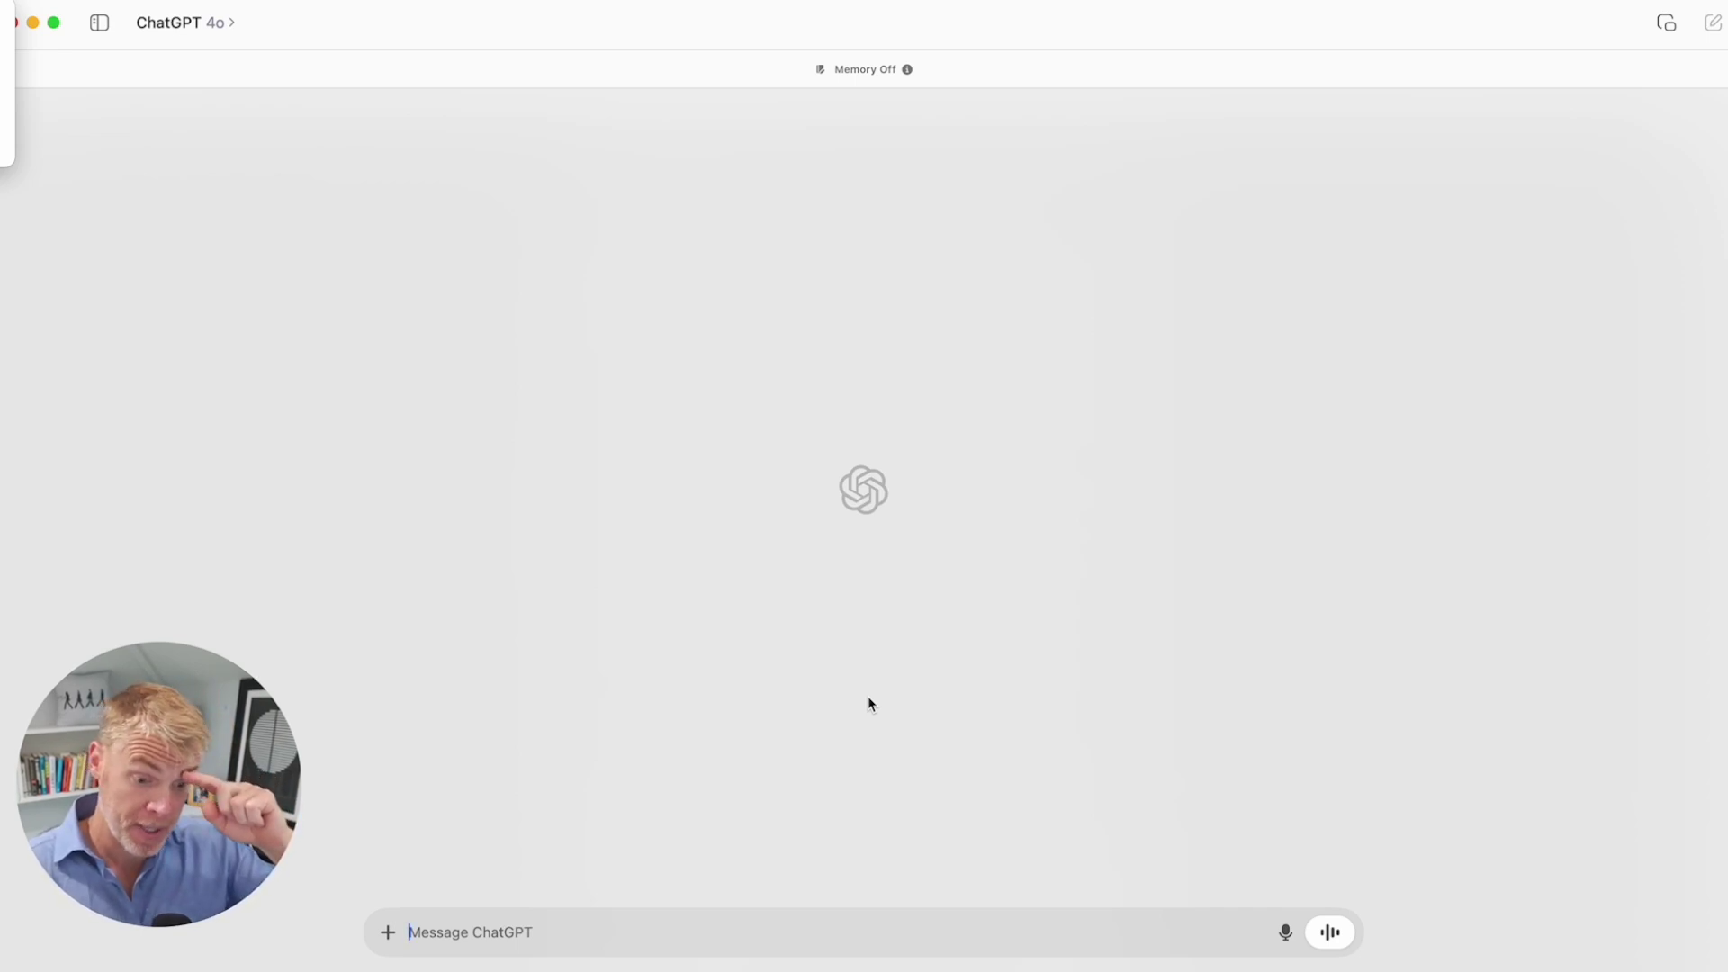
{"action": "left_click", "coordinate": [1286, 932]}
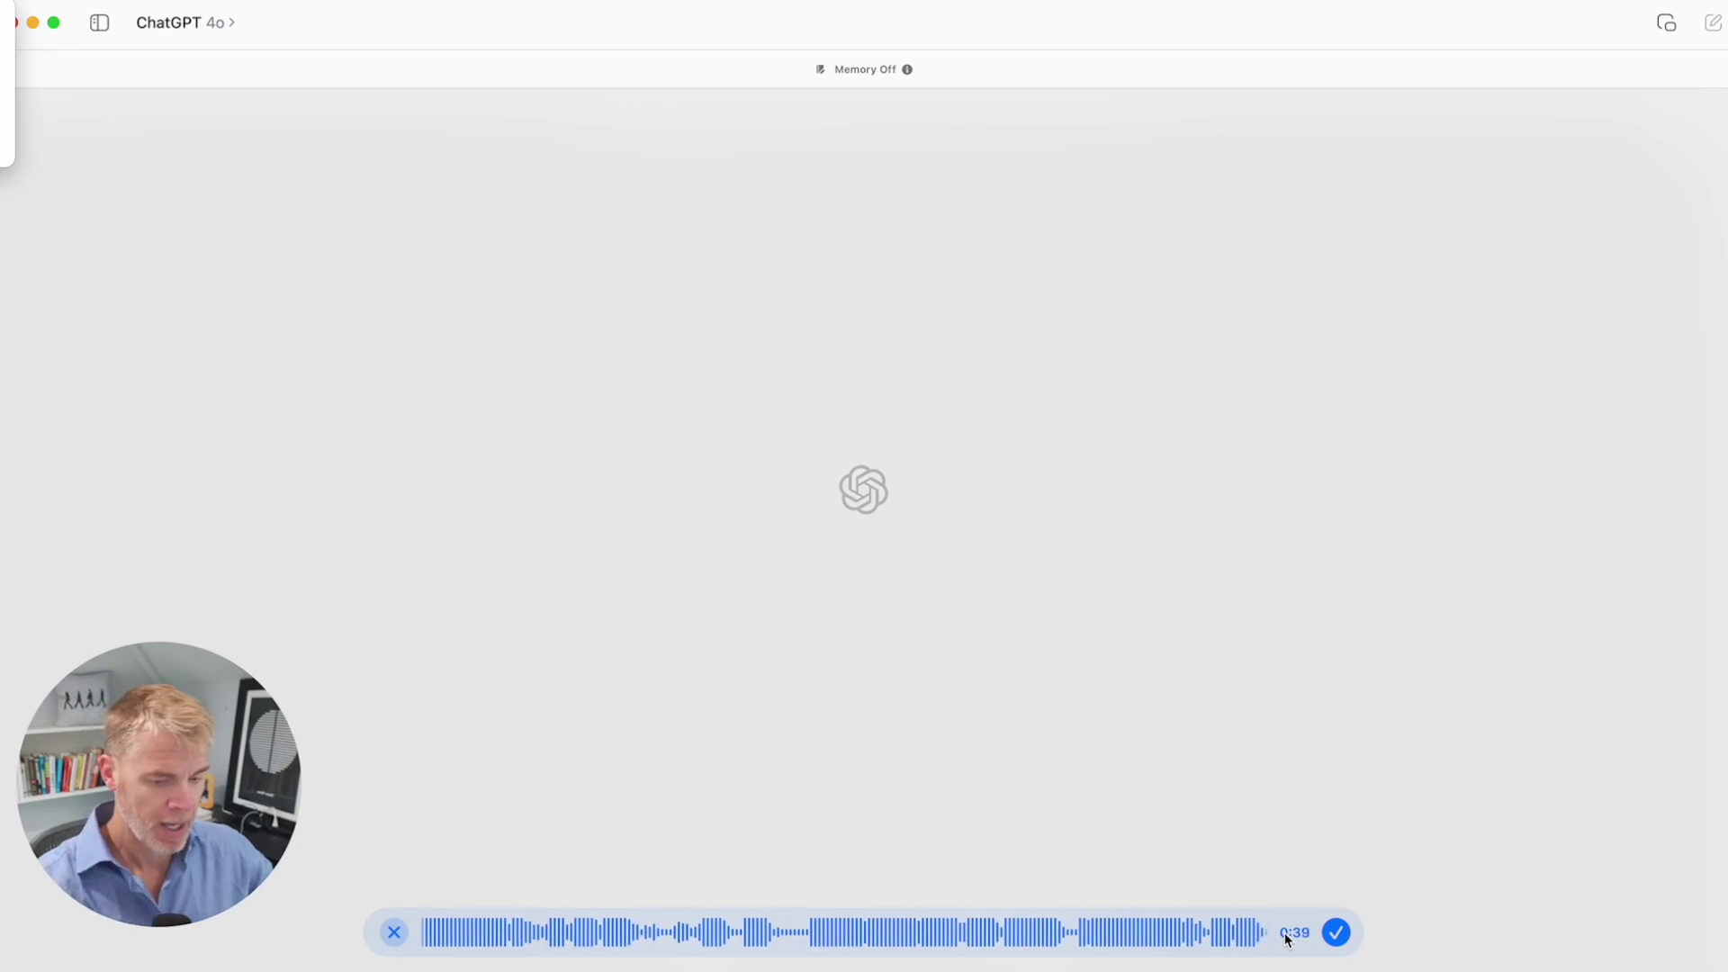
- Keep dictating to about 1:10 while checking the Customize ChatGPT fields in Chrome
{"action": "key", "text": "super+Tab"}
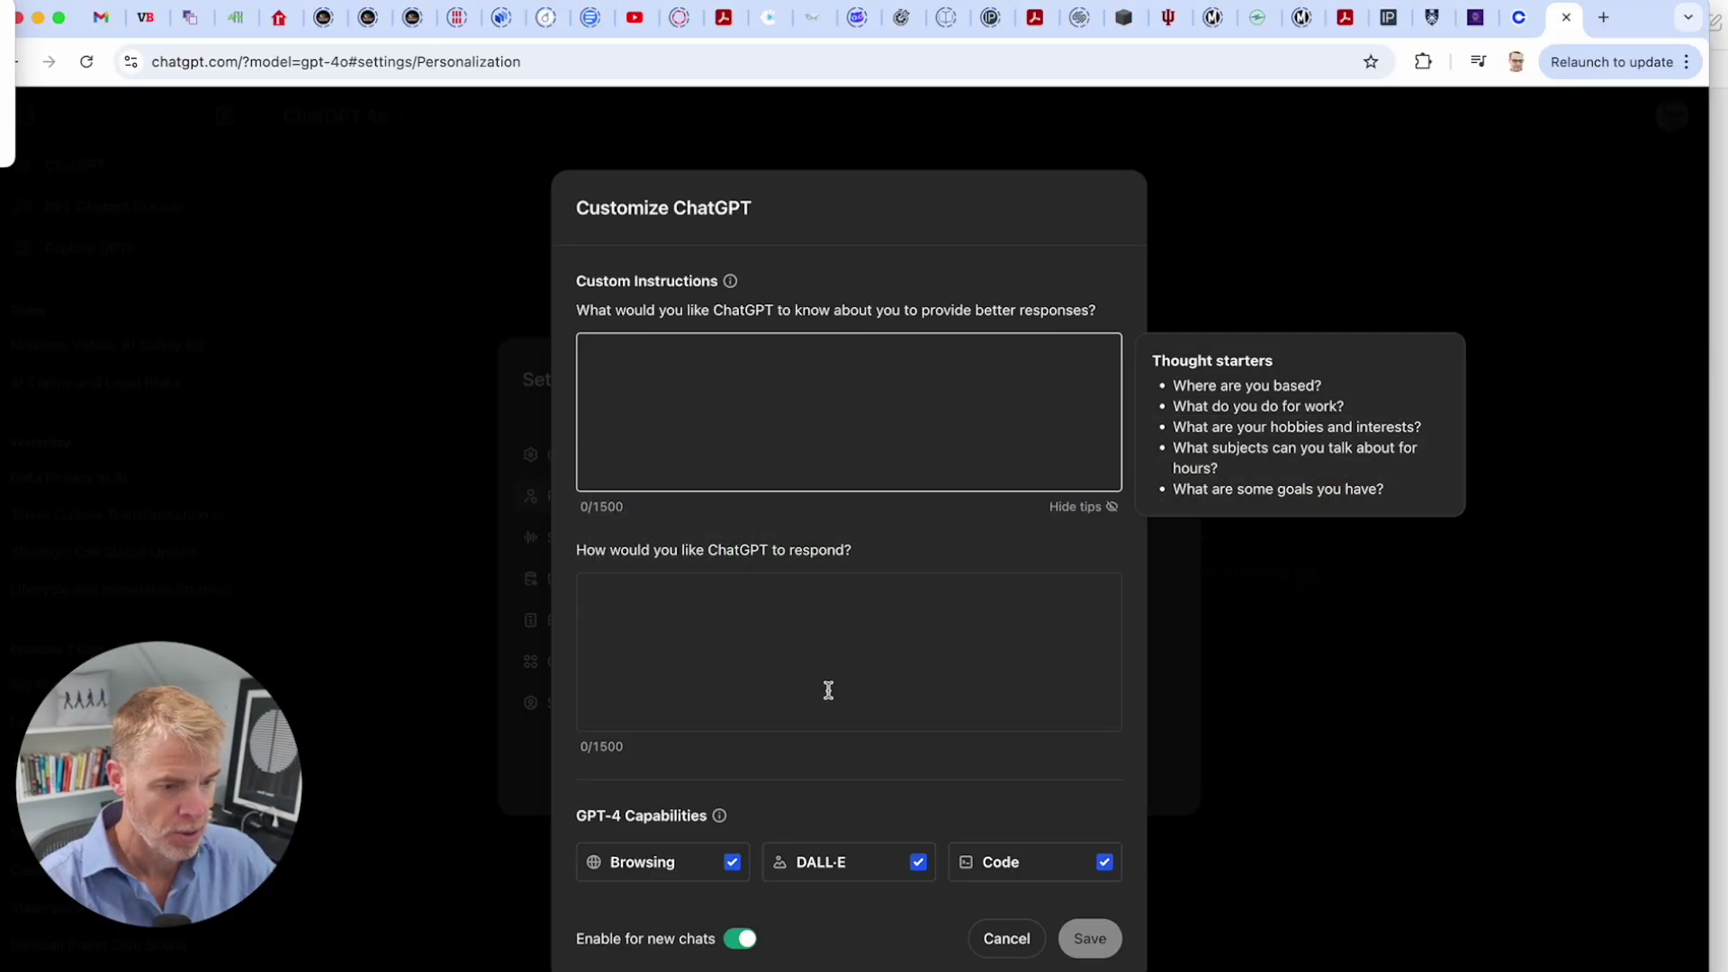
{"action": "type", "text": "m"}
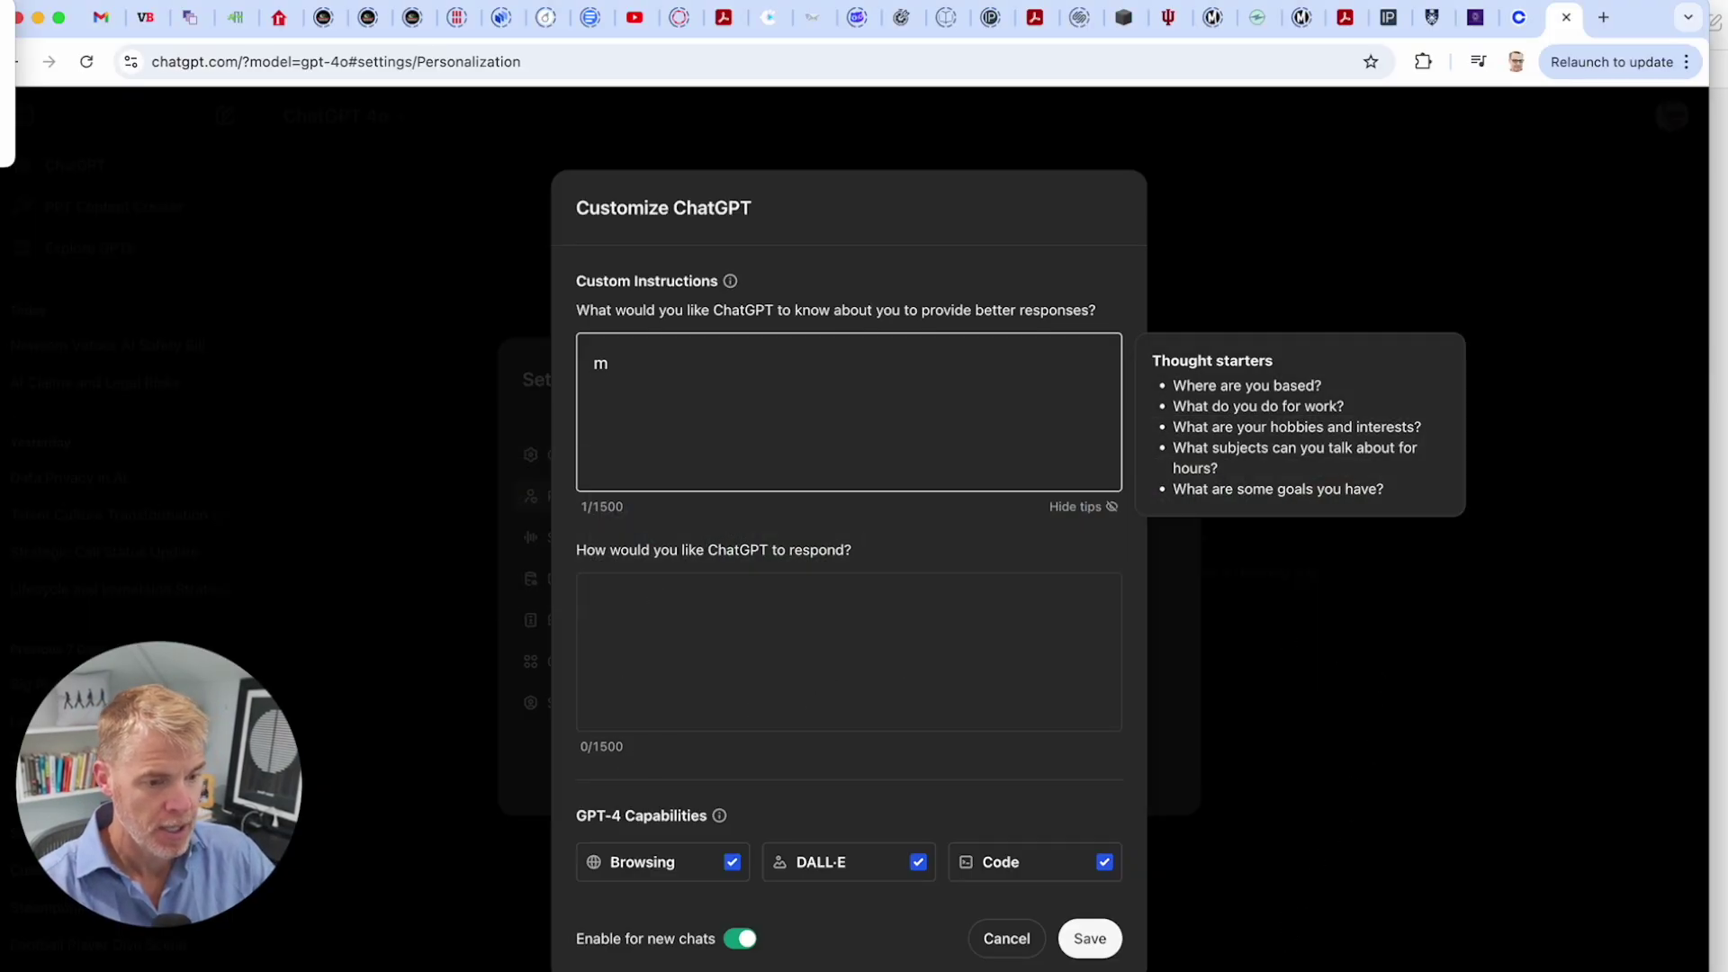
{"action": "type", "text": "cvn"}
{"action": "key", "text": "super+Tab"}
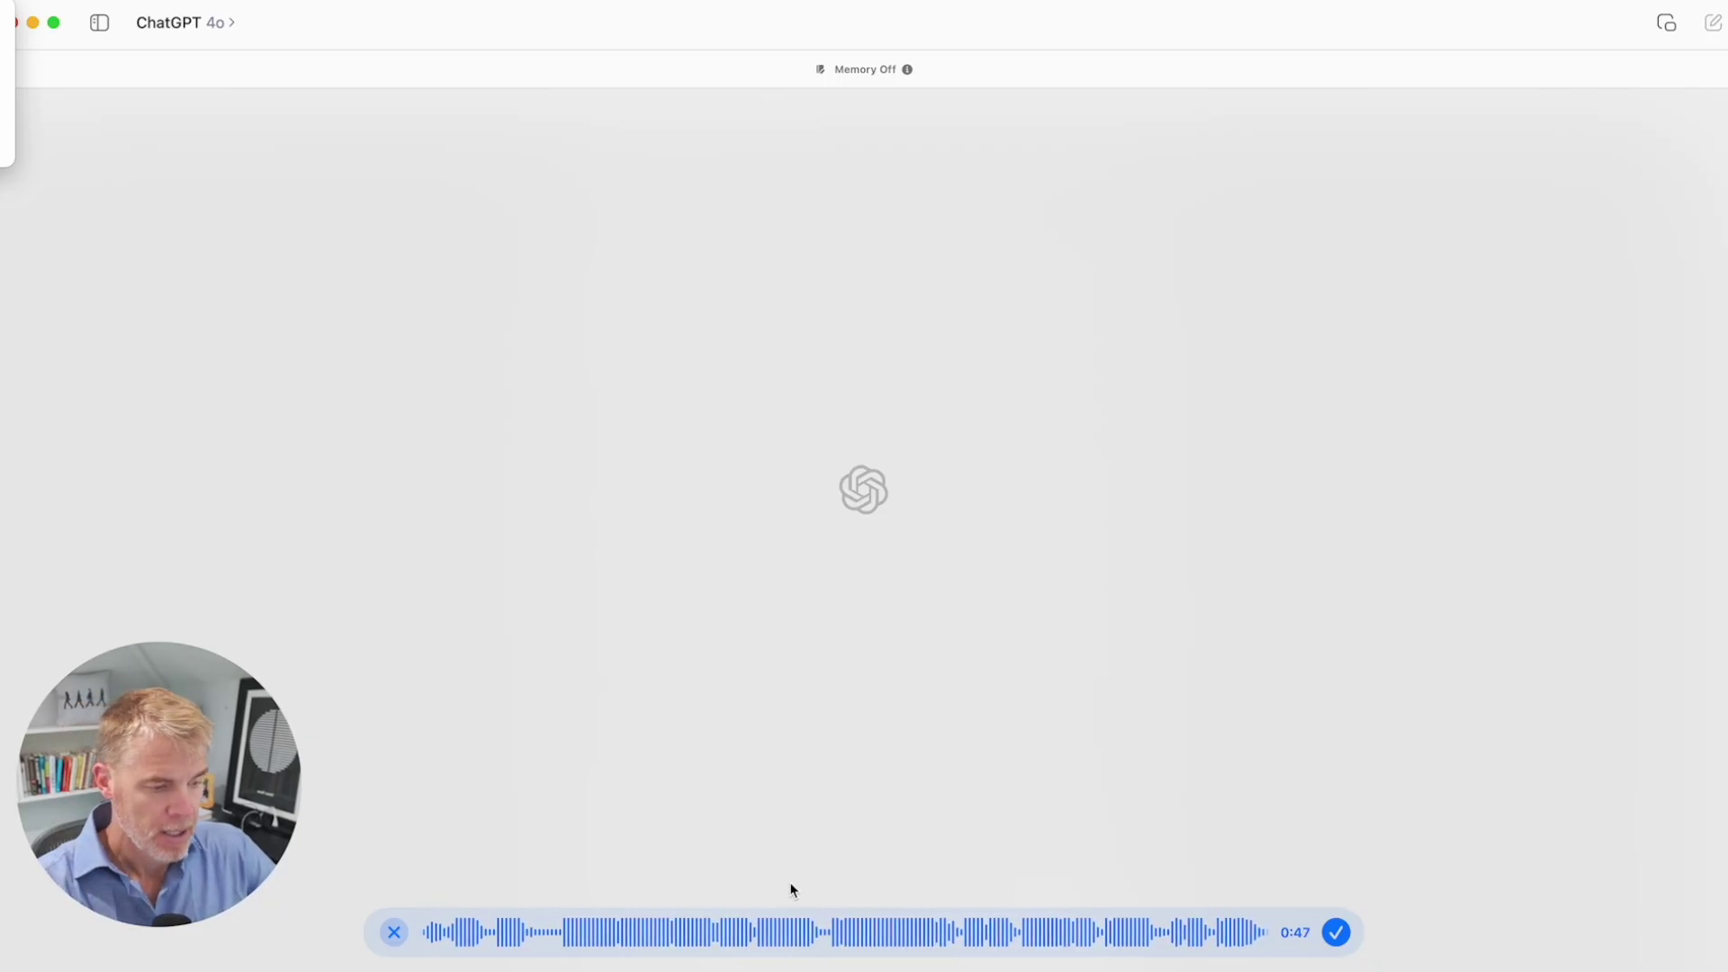
{"action": "key", "text": "super+Tab"}
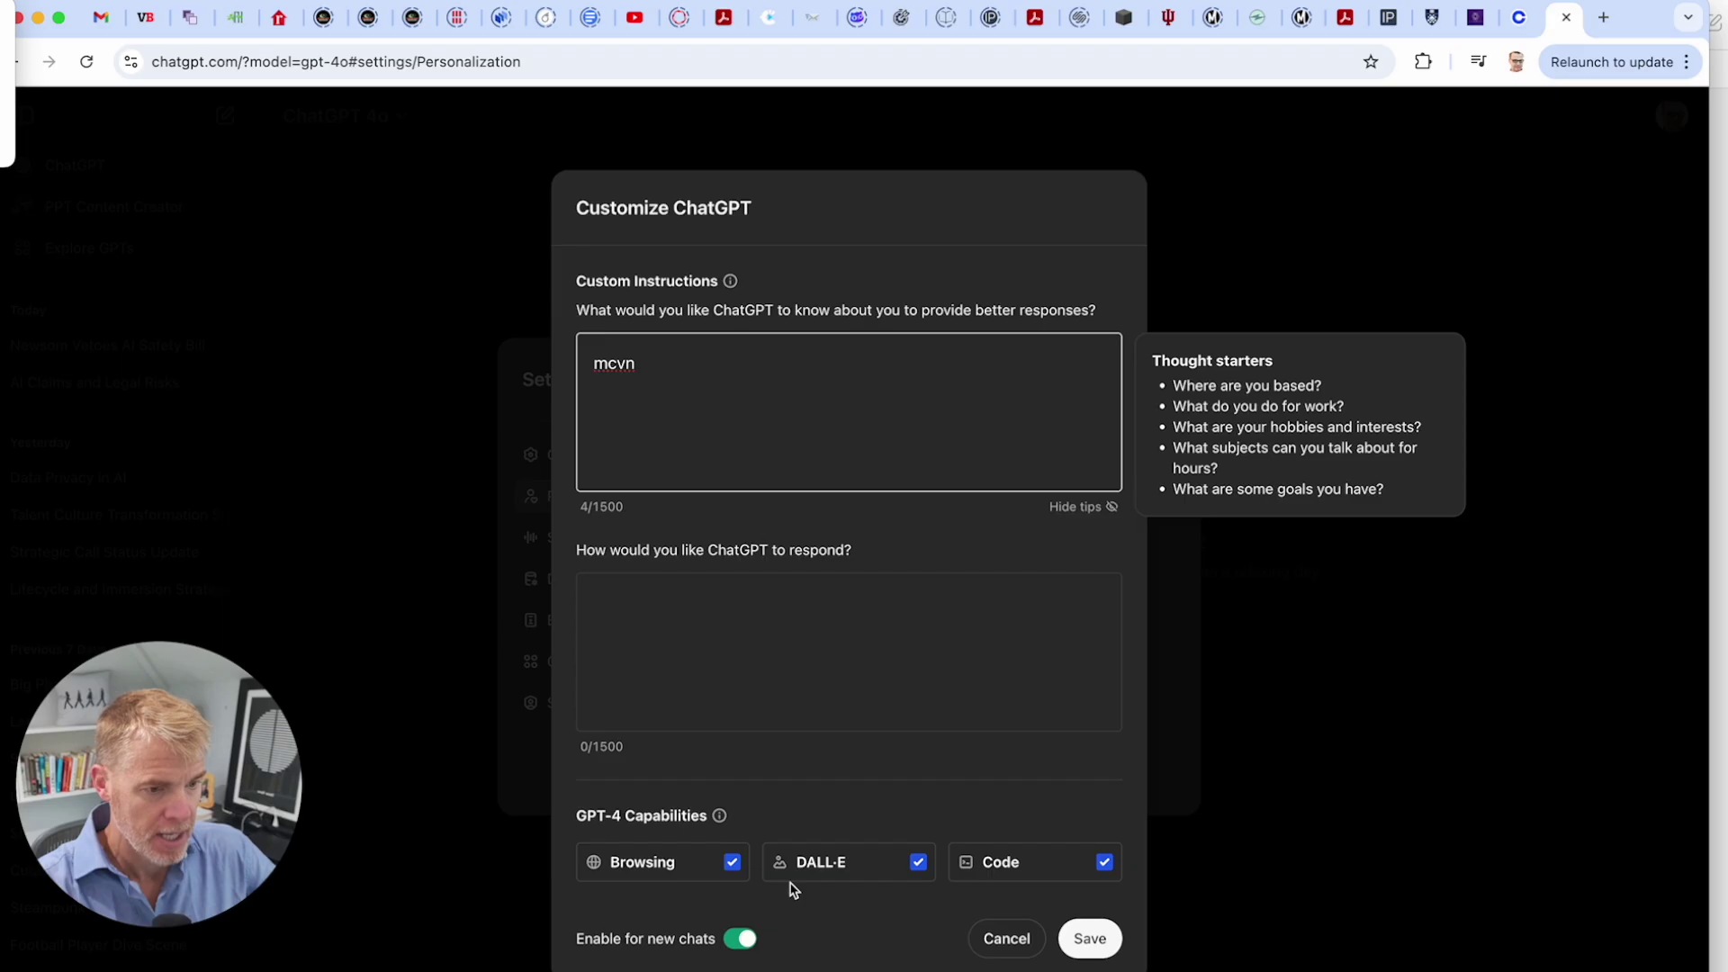
{"action": "key", "text": "super+Tab"}
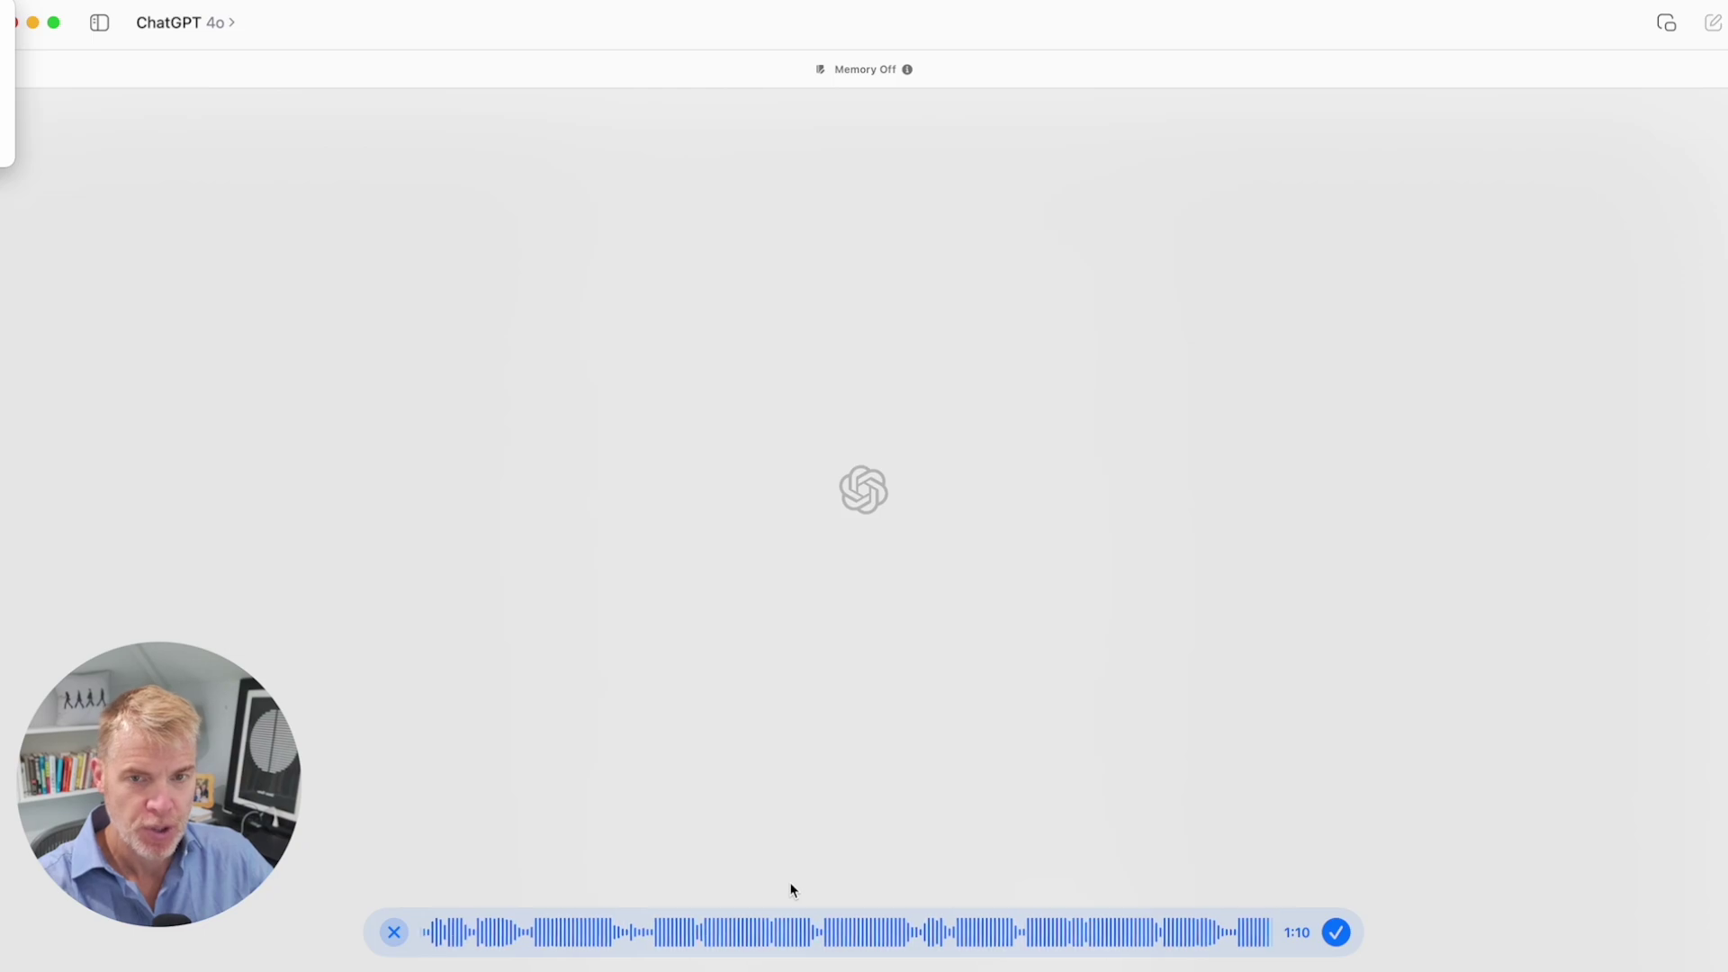
- Transcribe and send the dictated request for custom-instruction help, then start a new dictation
{"action": "left_click", "coordinate": [1336, 933]}
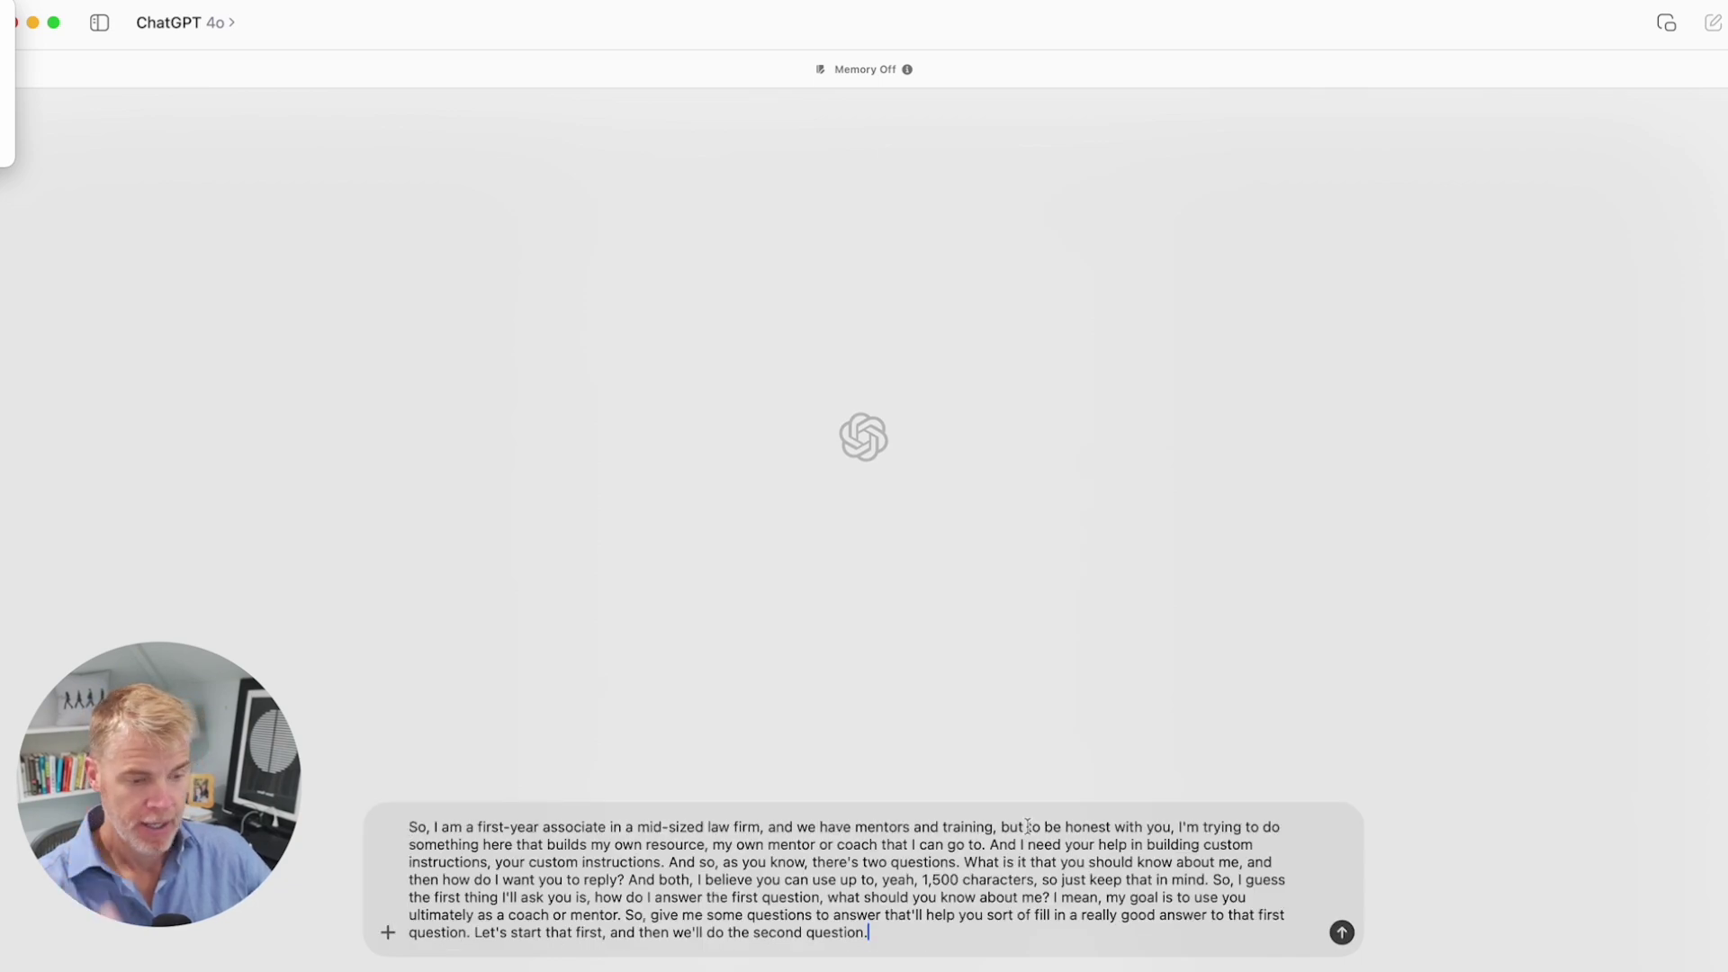
{"action": "left_click", "coordinate": [1343, 932]}
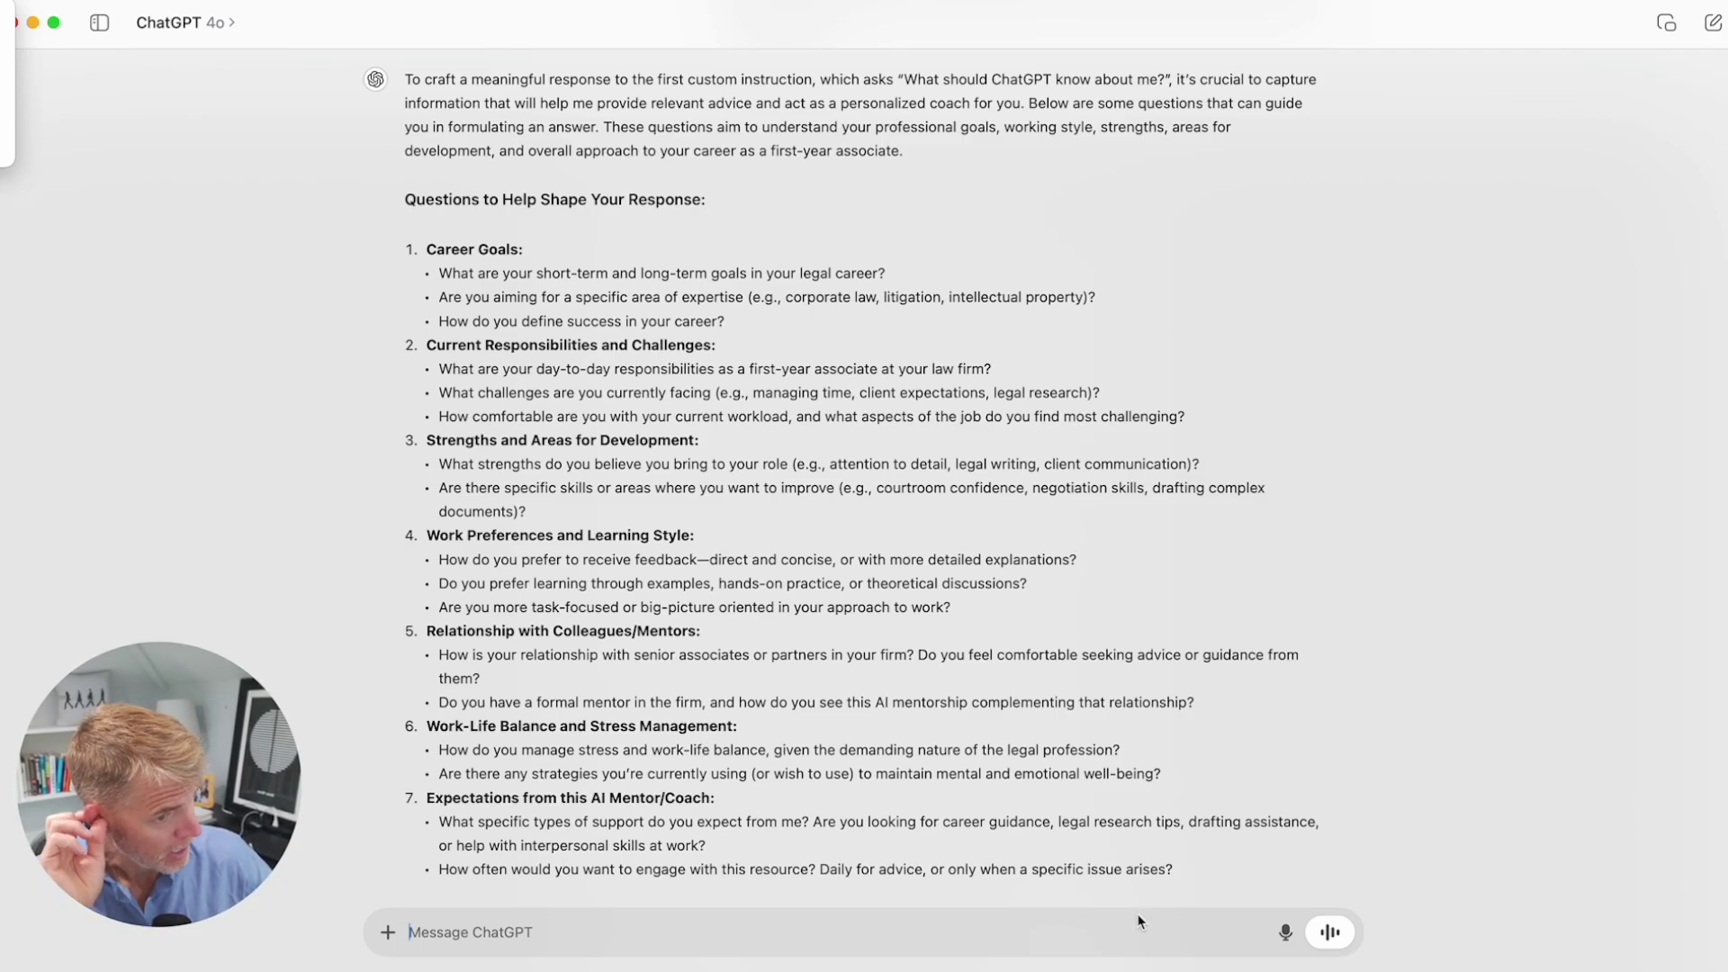
{"action": "left_click", "coordinate": [1286, 932]}
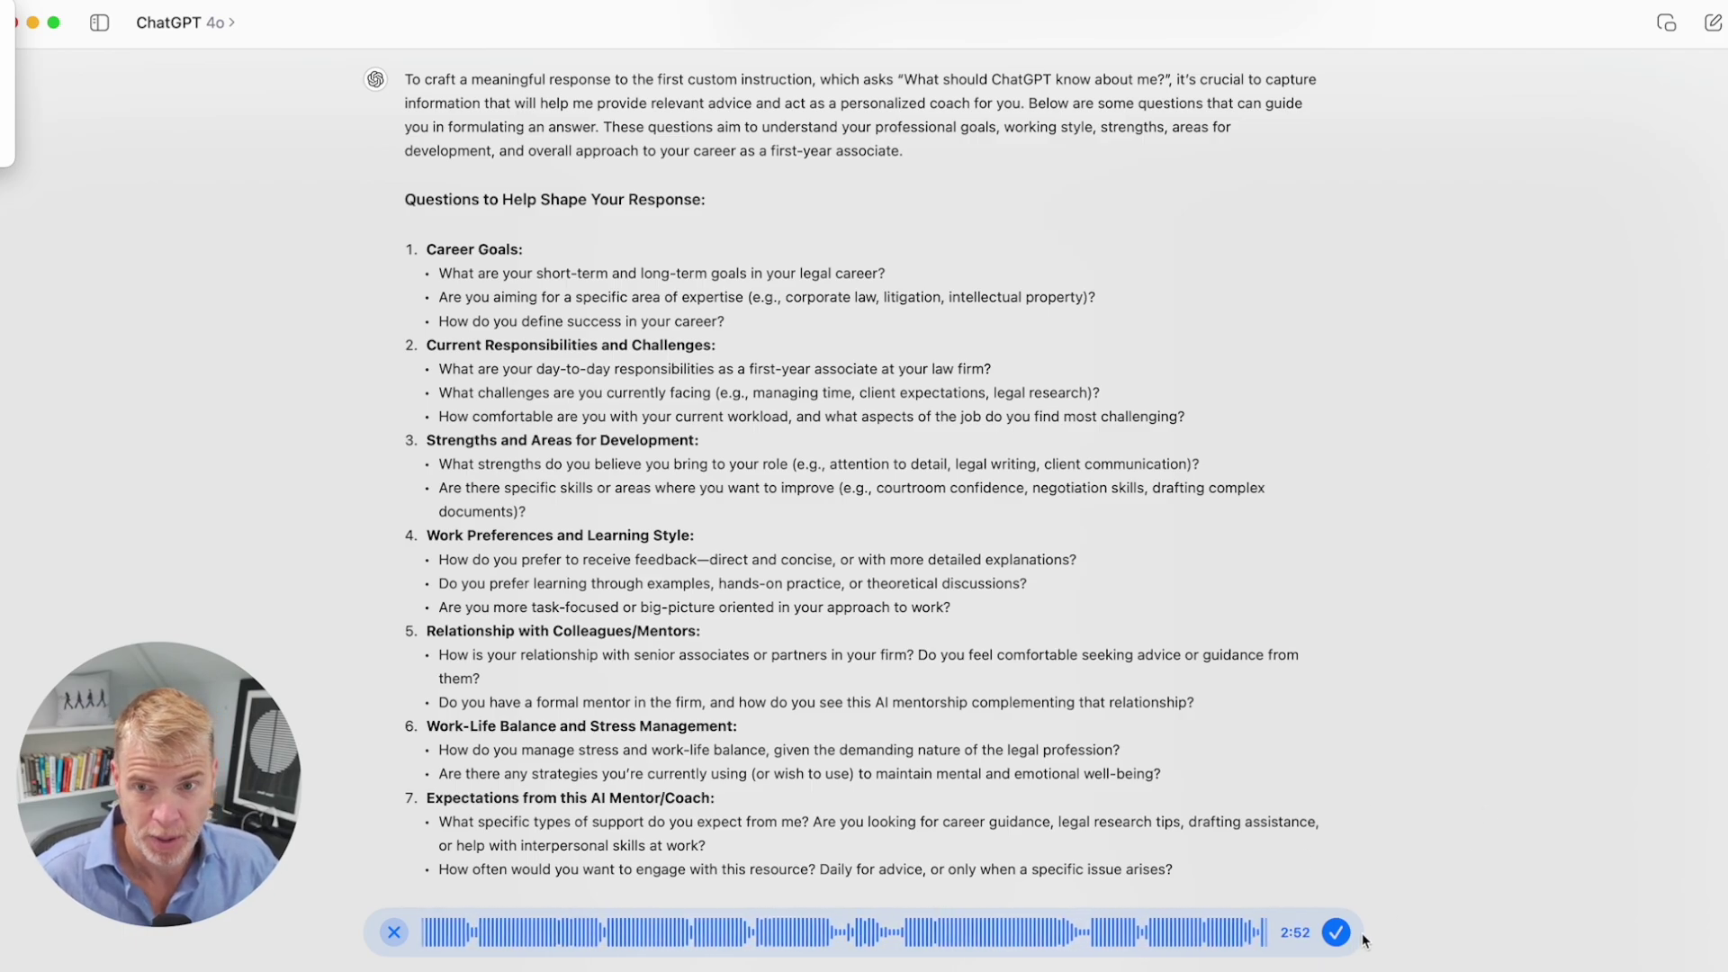
- Send the dictated self-description and select ChatGPT's drafted first-year associate instruction
{"action": "left_click", "coordinate": [1336, 933]}
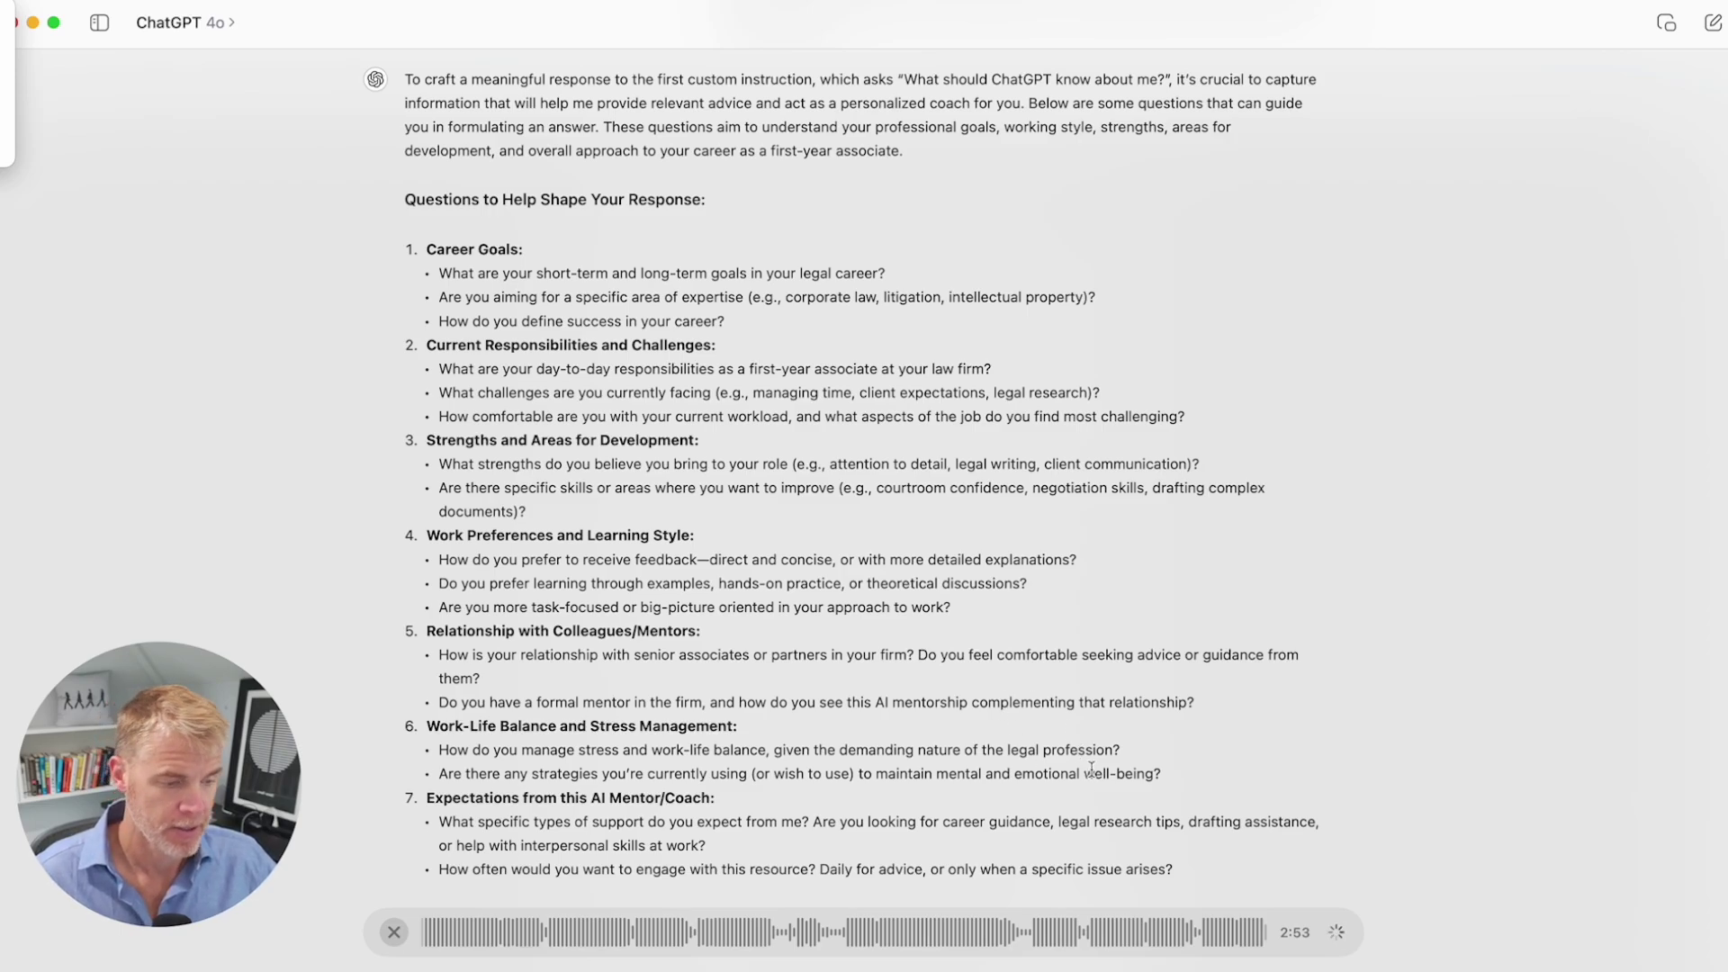
{"action": "scroll", "coordinate": [627, 815], "scroll_direction": "down", "scroll_amount": 4}
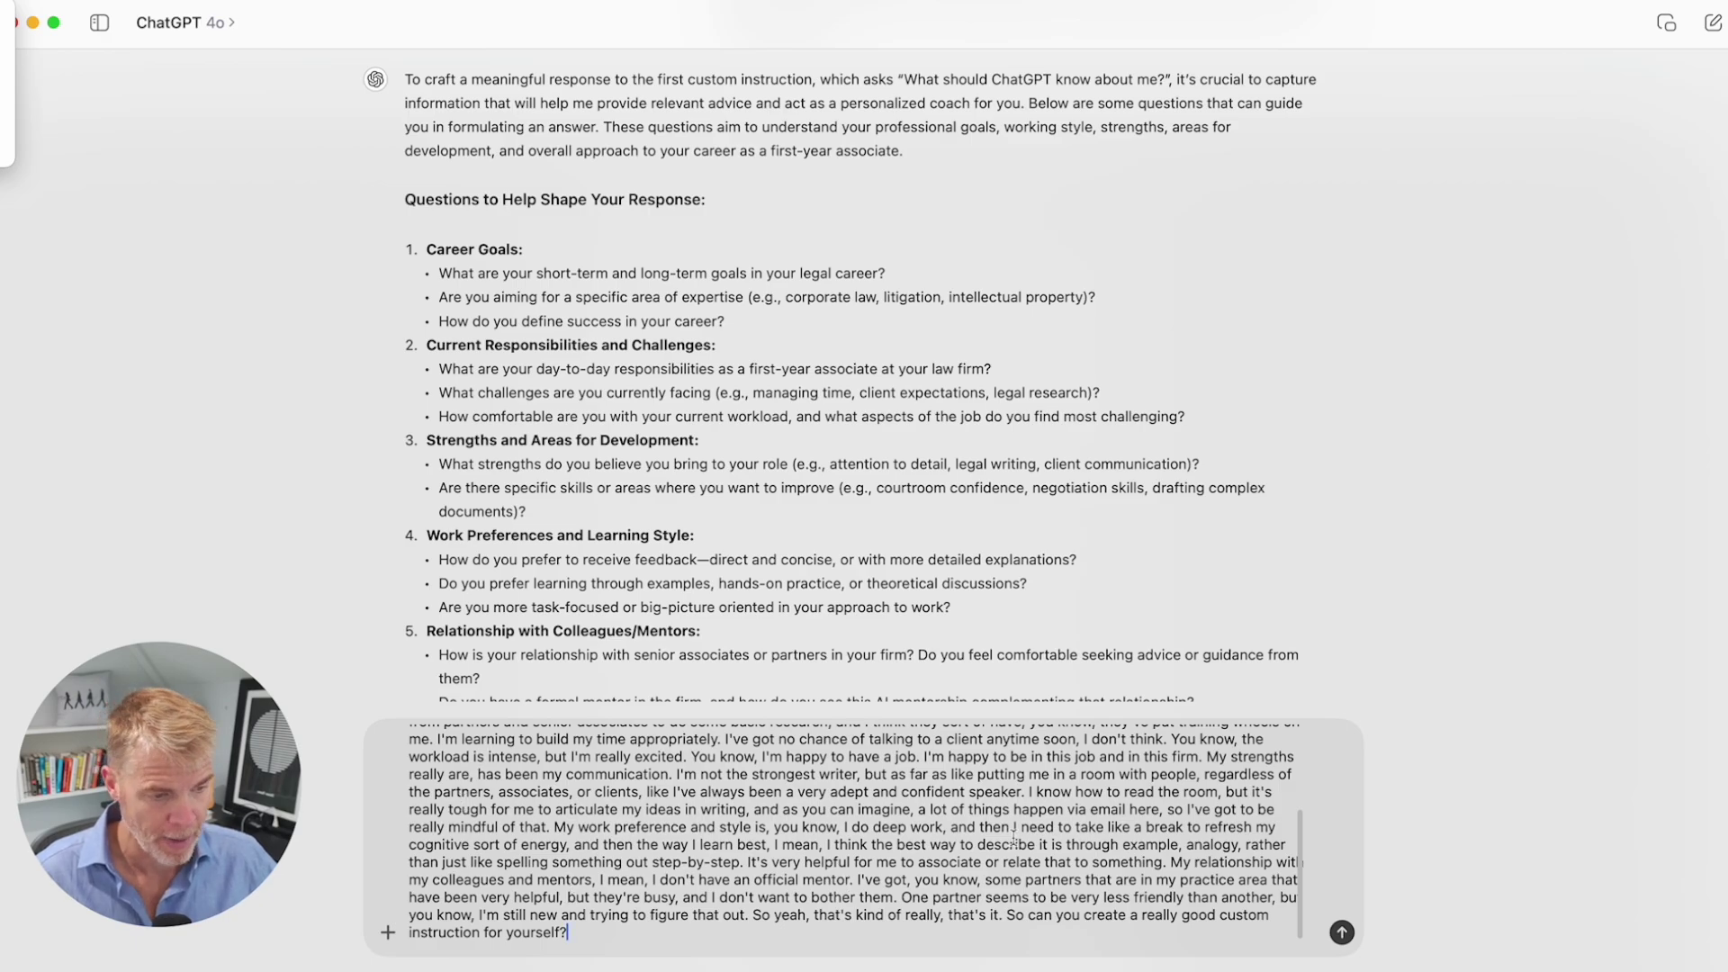
{"action": "left_click", "coordinate": [1342, 933]}
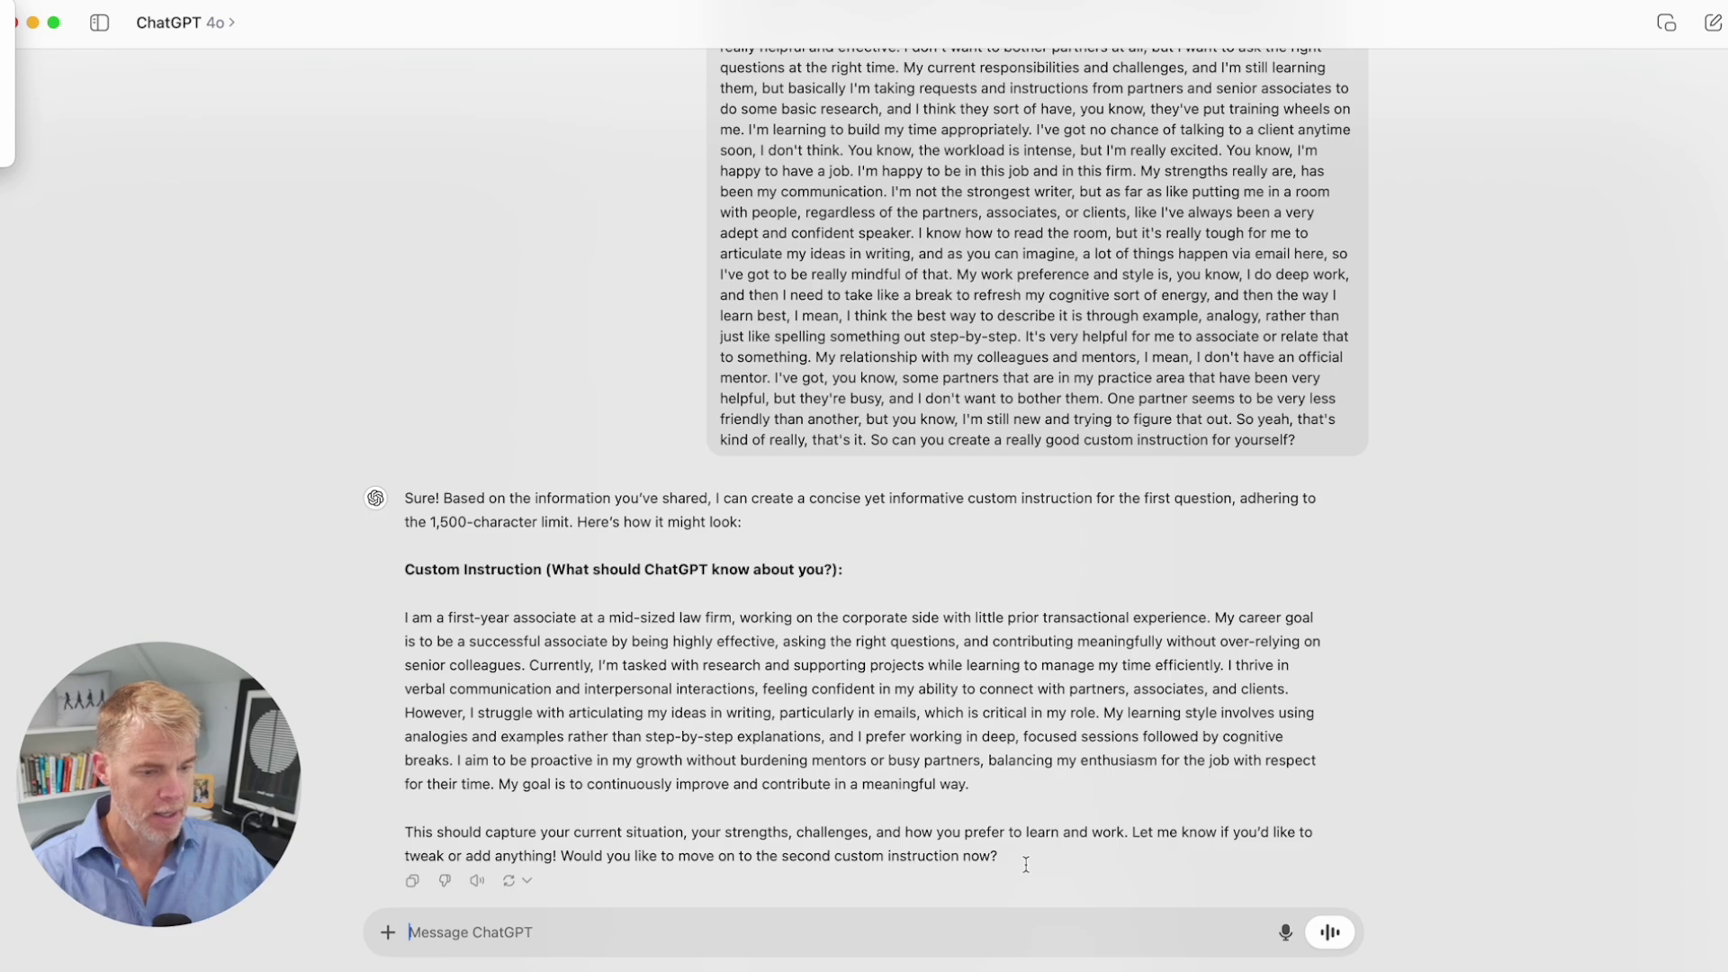
{"action": "left_click_drag", "start_coordinate": [970, 785], "coordinate": [400, 627]}
- Paste the first-year associate profile into the about-you field, reaching 1055/1500 characters
{"action": "key", "text": "super+Tab"}
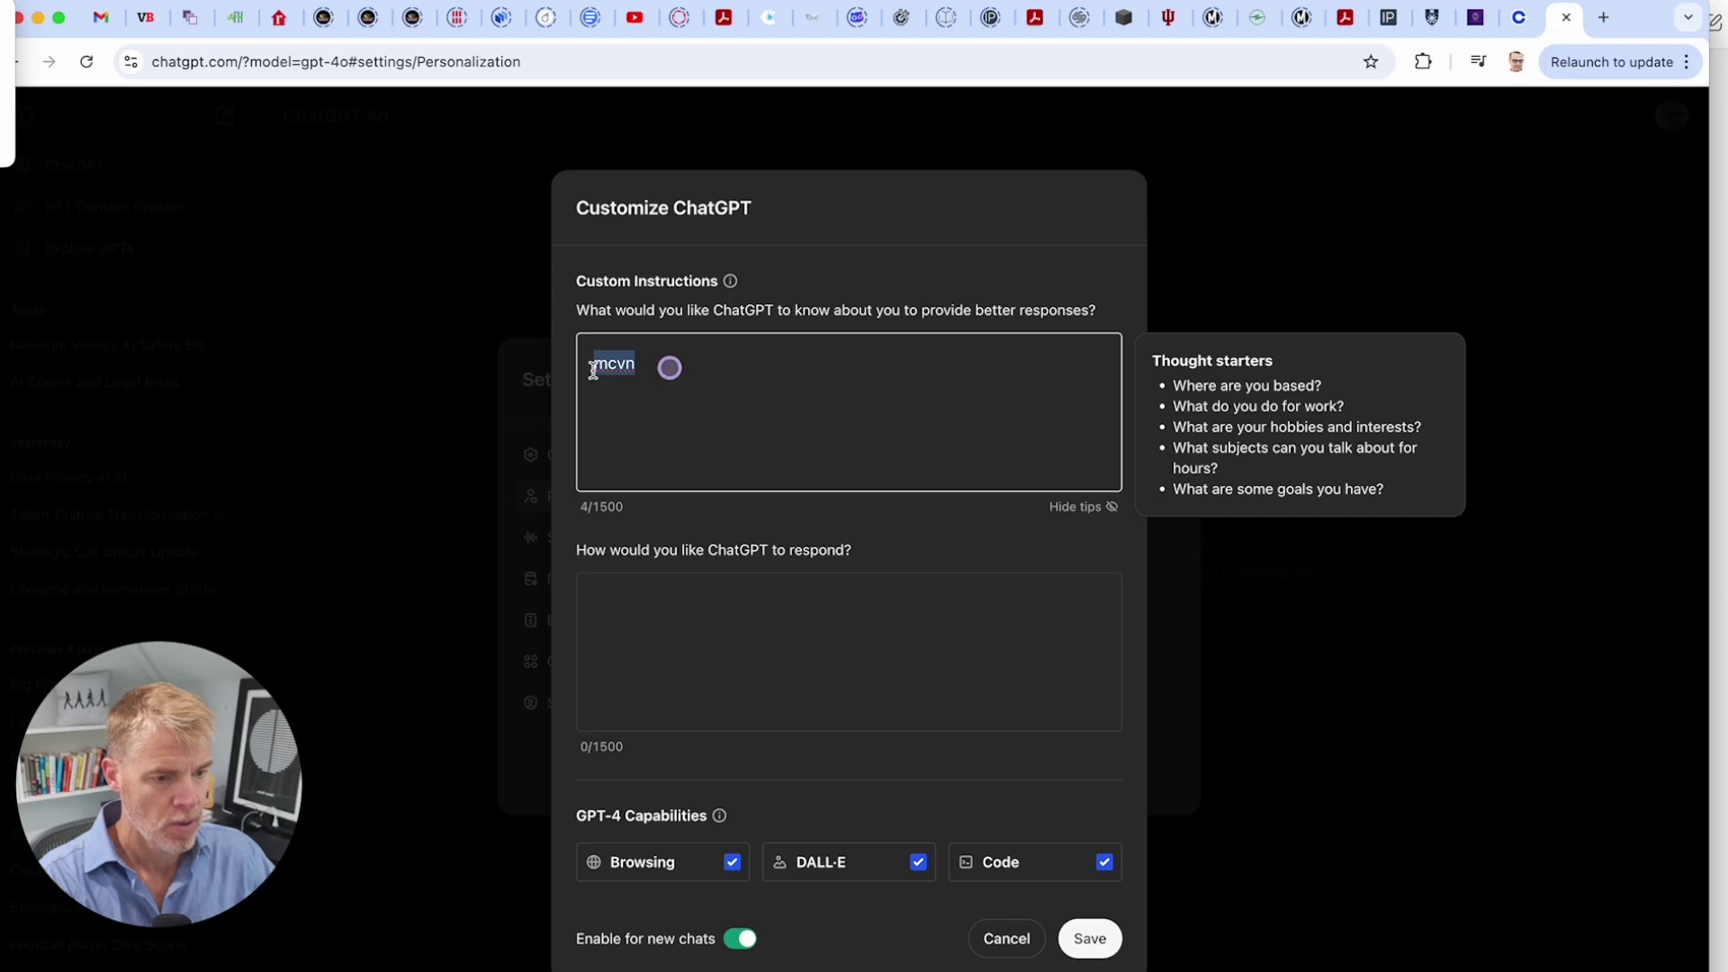
{"action": "key", "text": "super+v"}
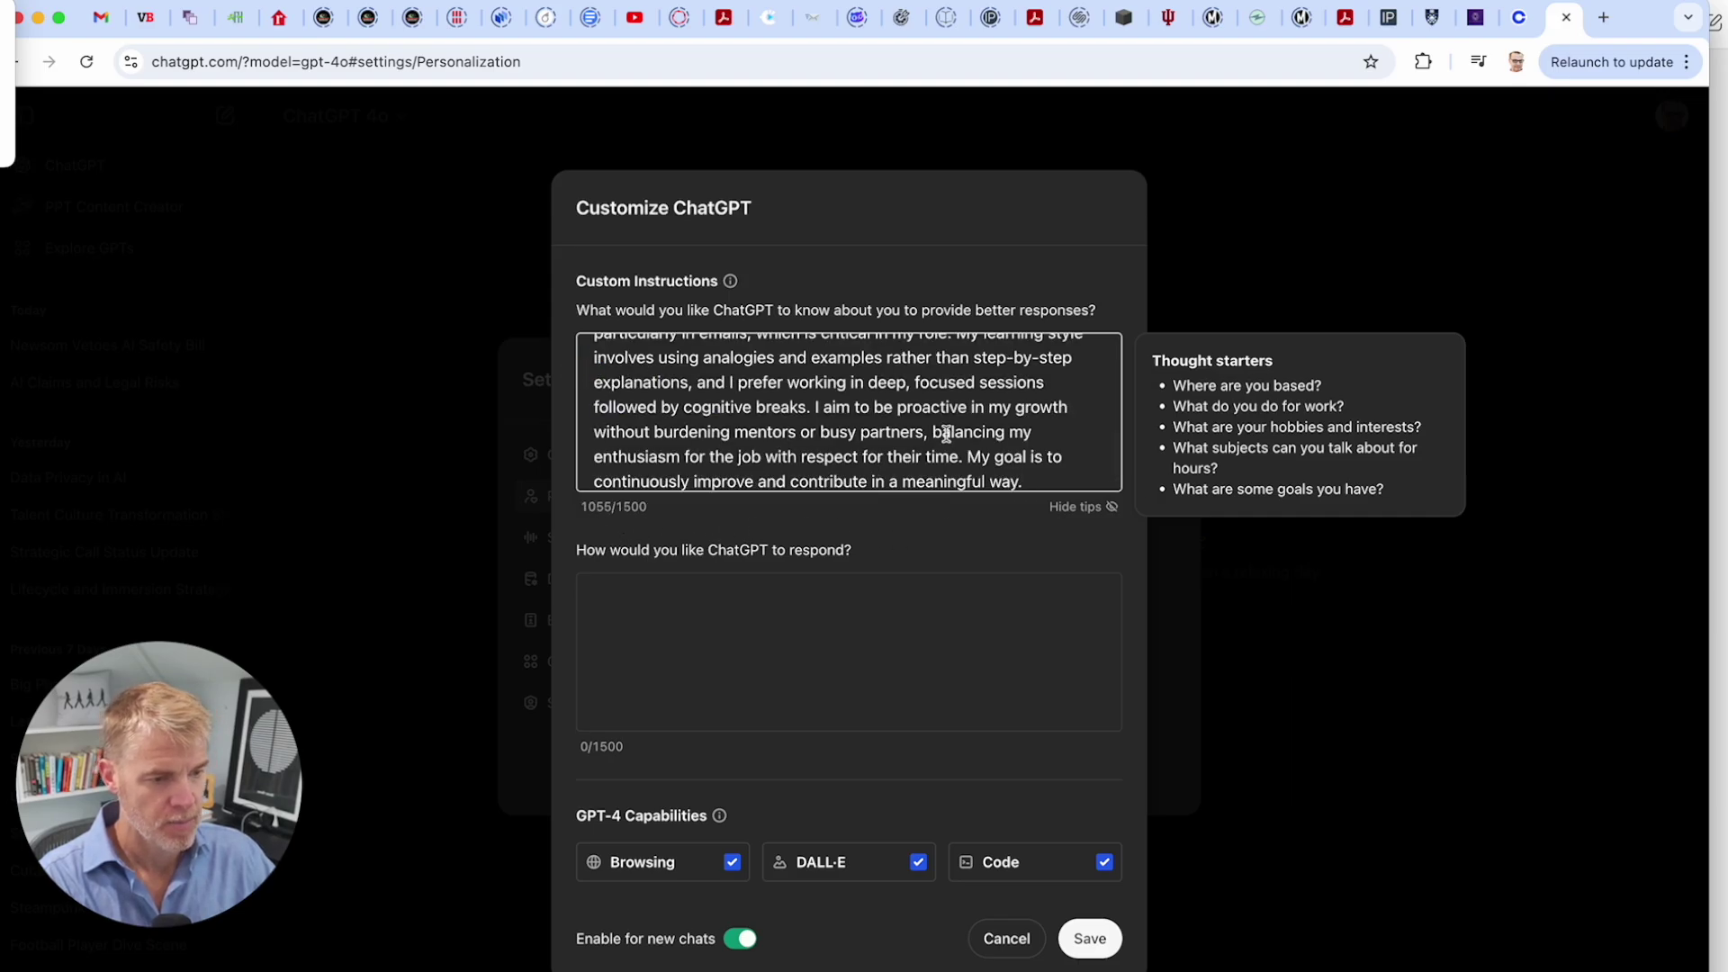
{"action": "scroll", "coordinate": [946, 435], "scroll_direction": "up", "scroll_amount": 3}
{"action": "left_click", "coordinate": [736, 615]}
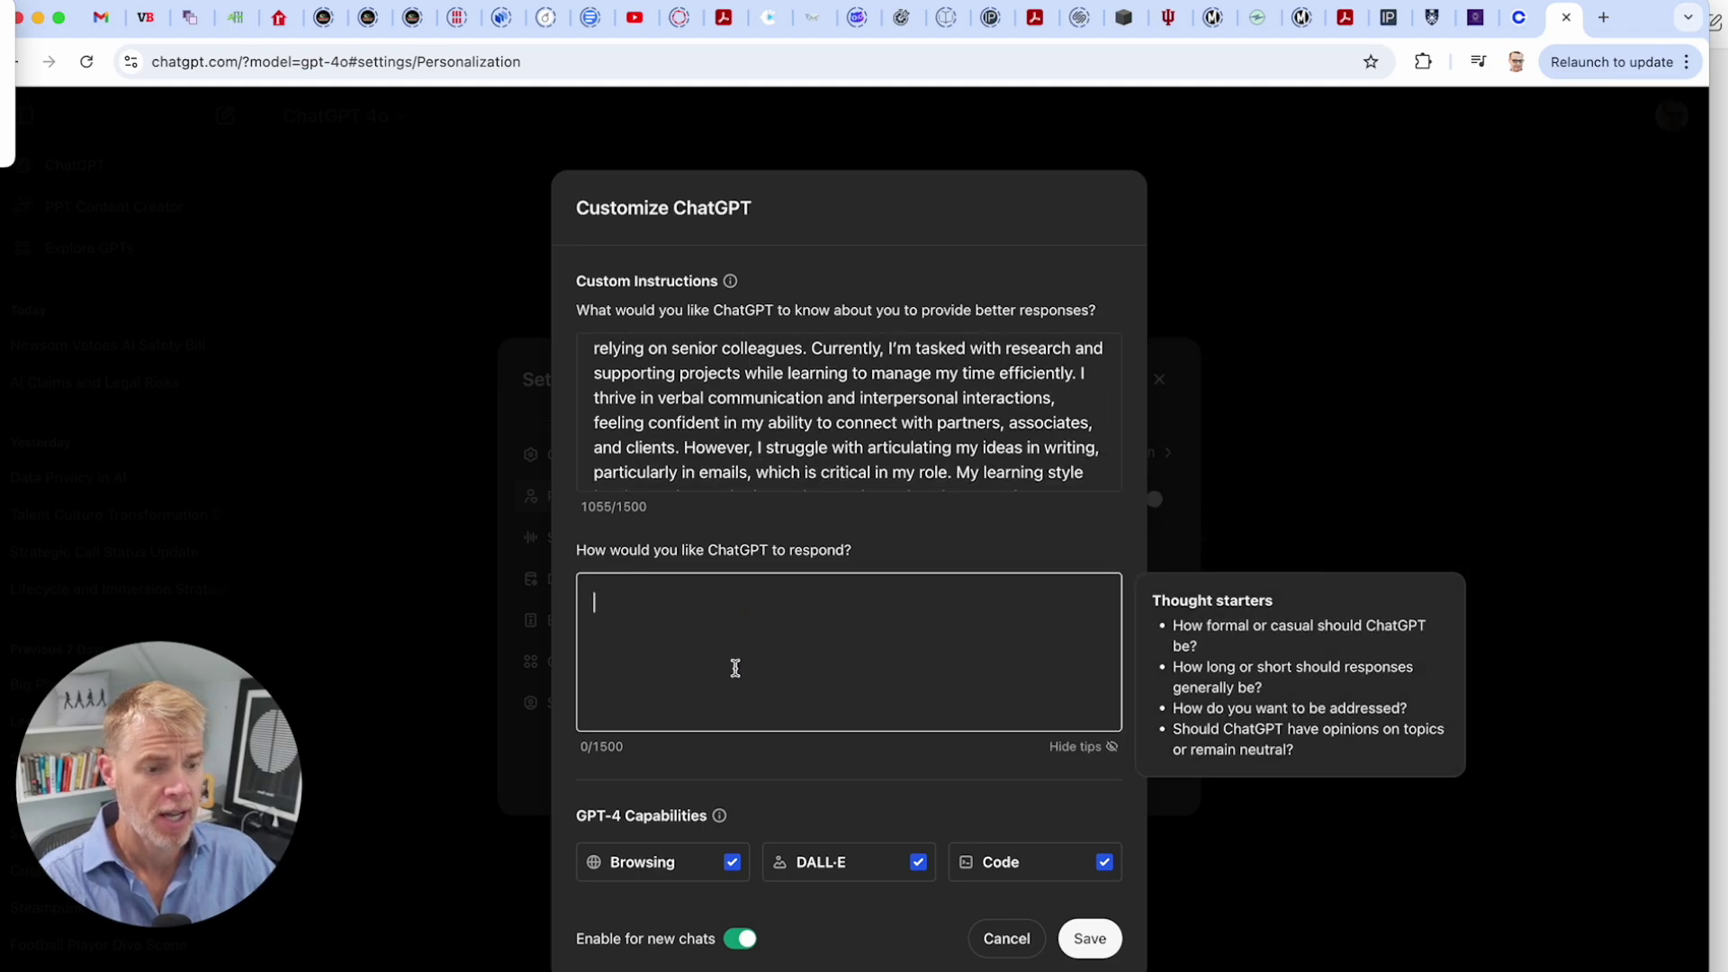
{"action": "key", "text": "super+Tab"}
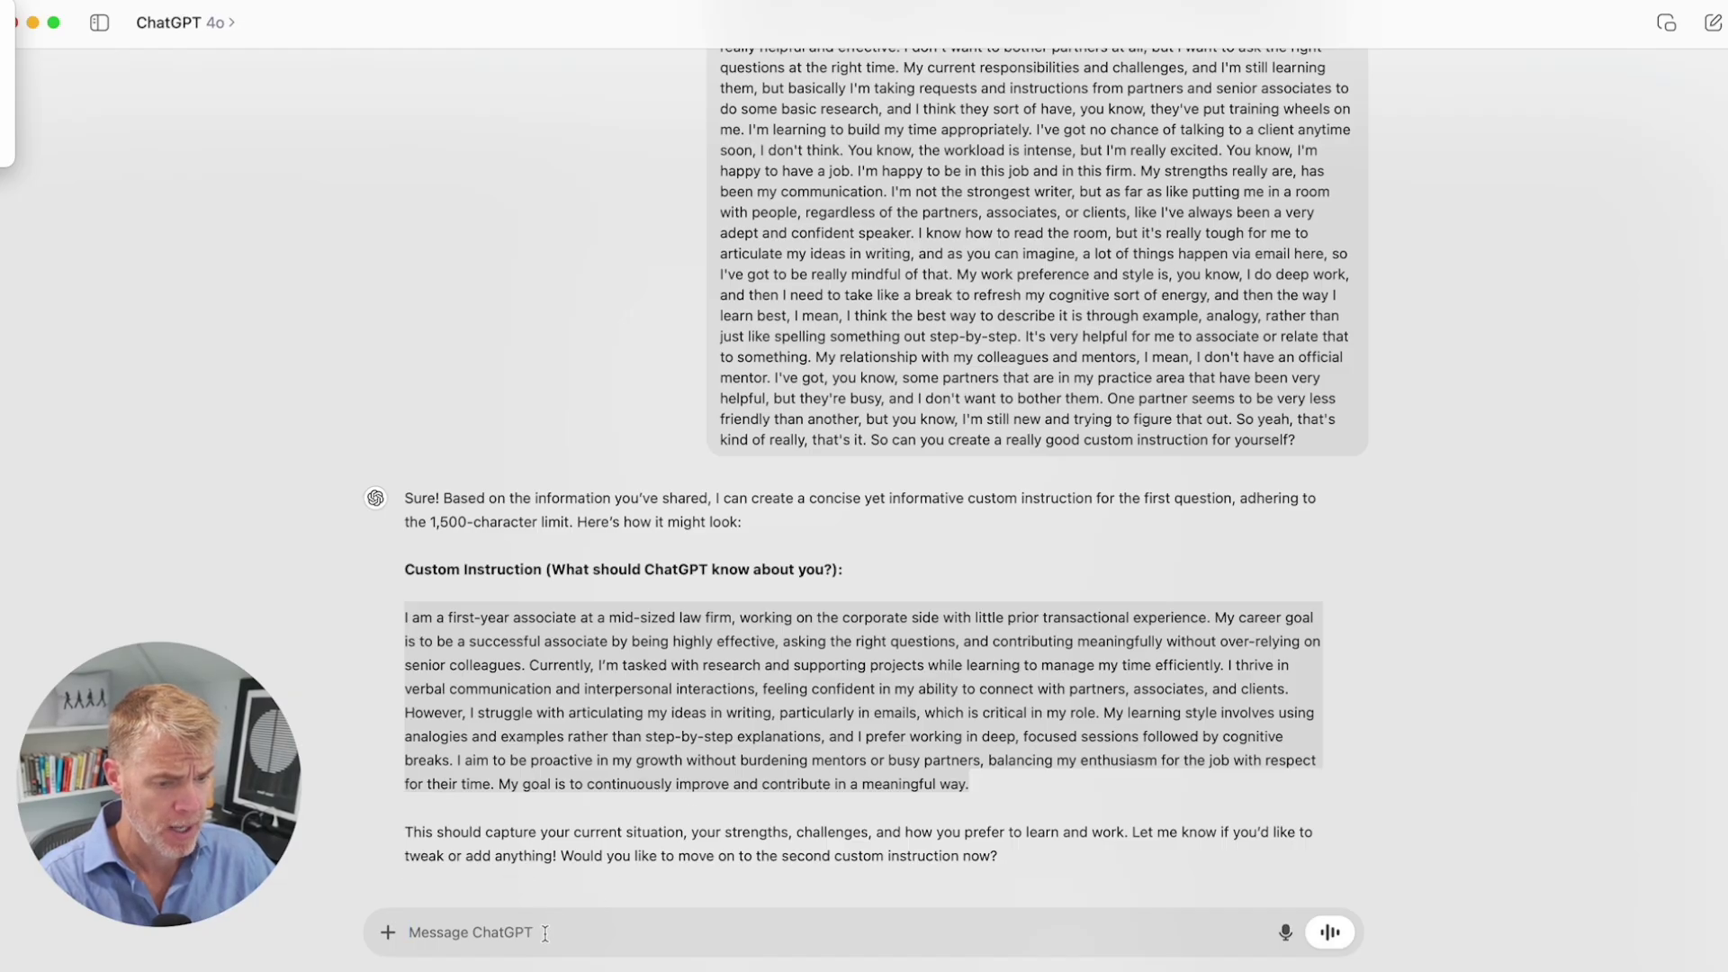
- Dictate and send a request for the response-style instruction, then select ChatGPT's drafted paragraph
{"action": "left_click", "coordinate": [1285, 932]}
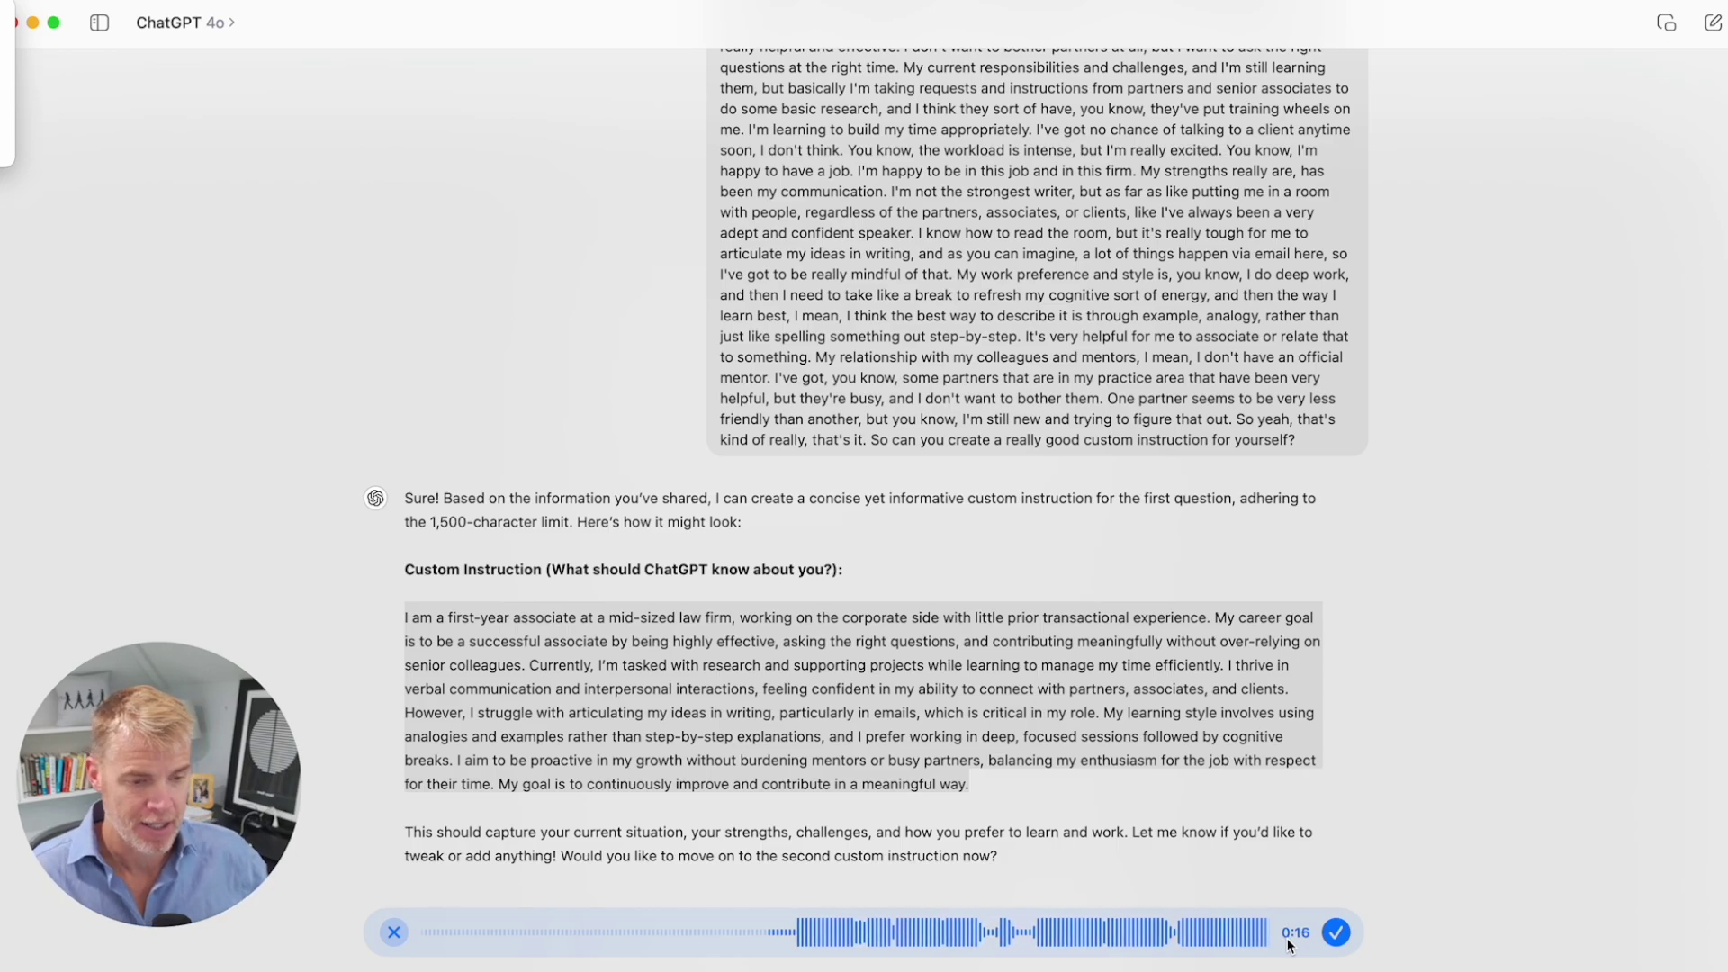
{"action": "left_click", "coordinate": [1333, 943]}
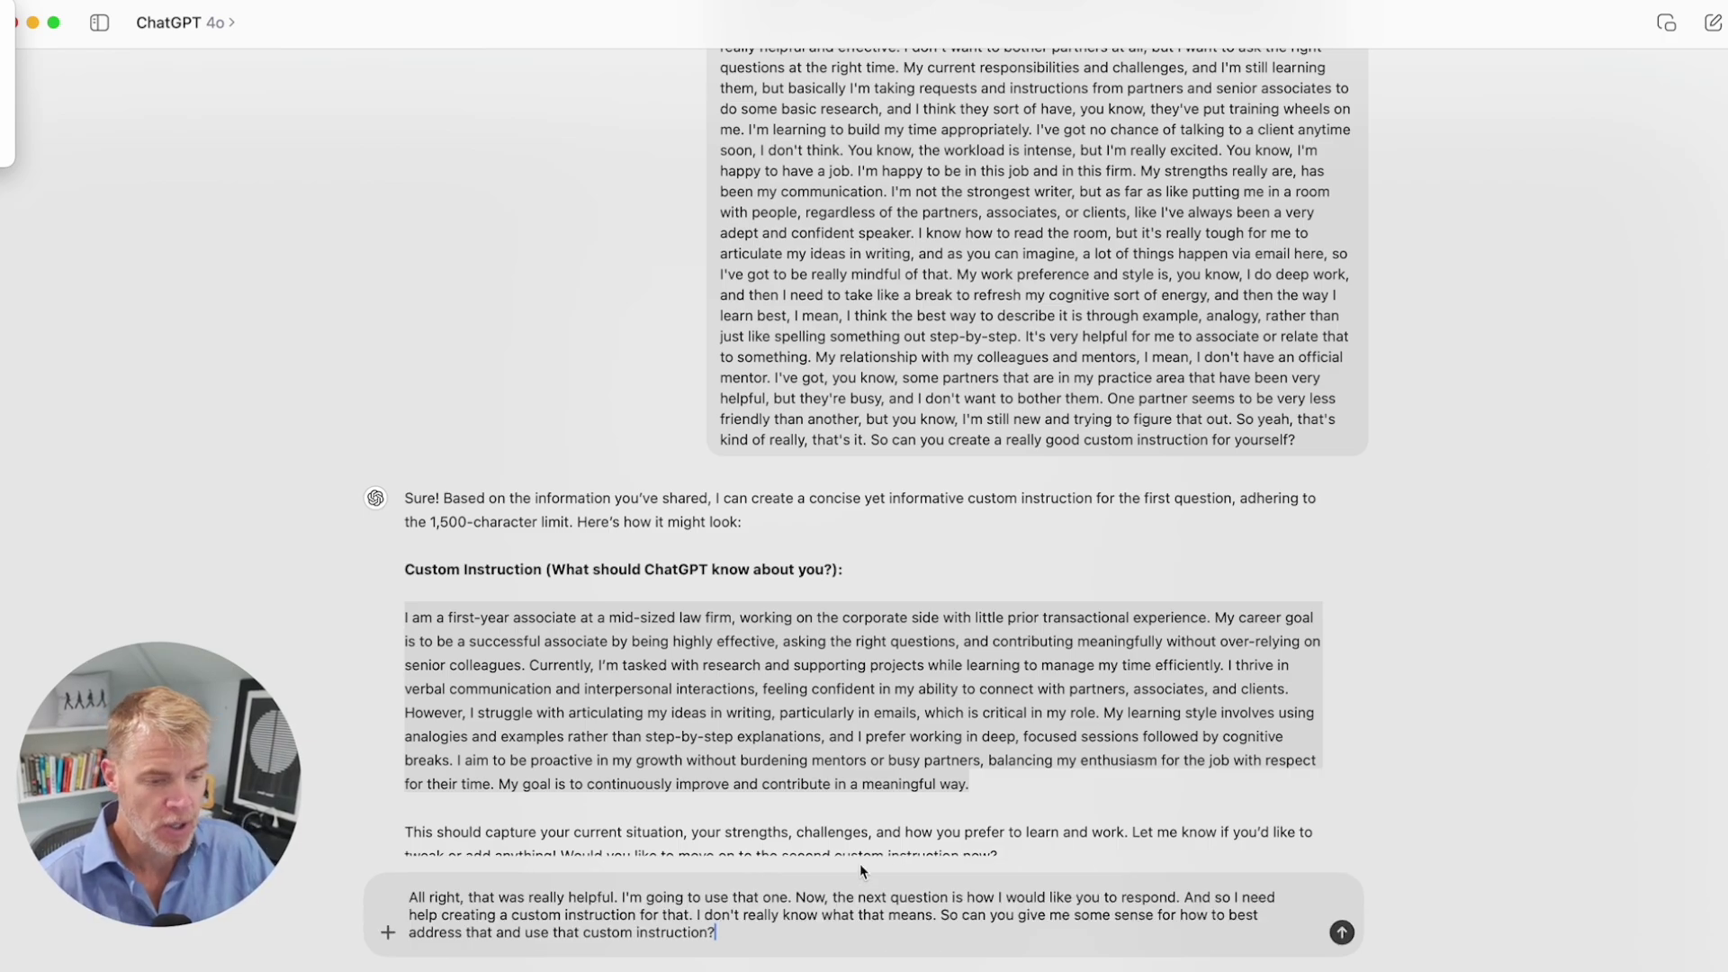
{"action": "left_click", "coordinate": [1342, 934]}
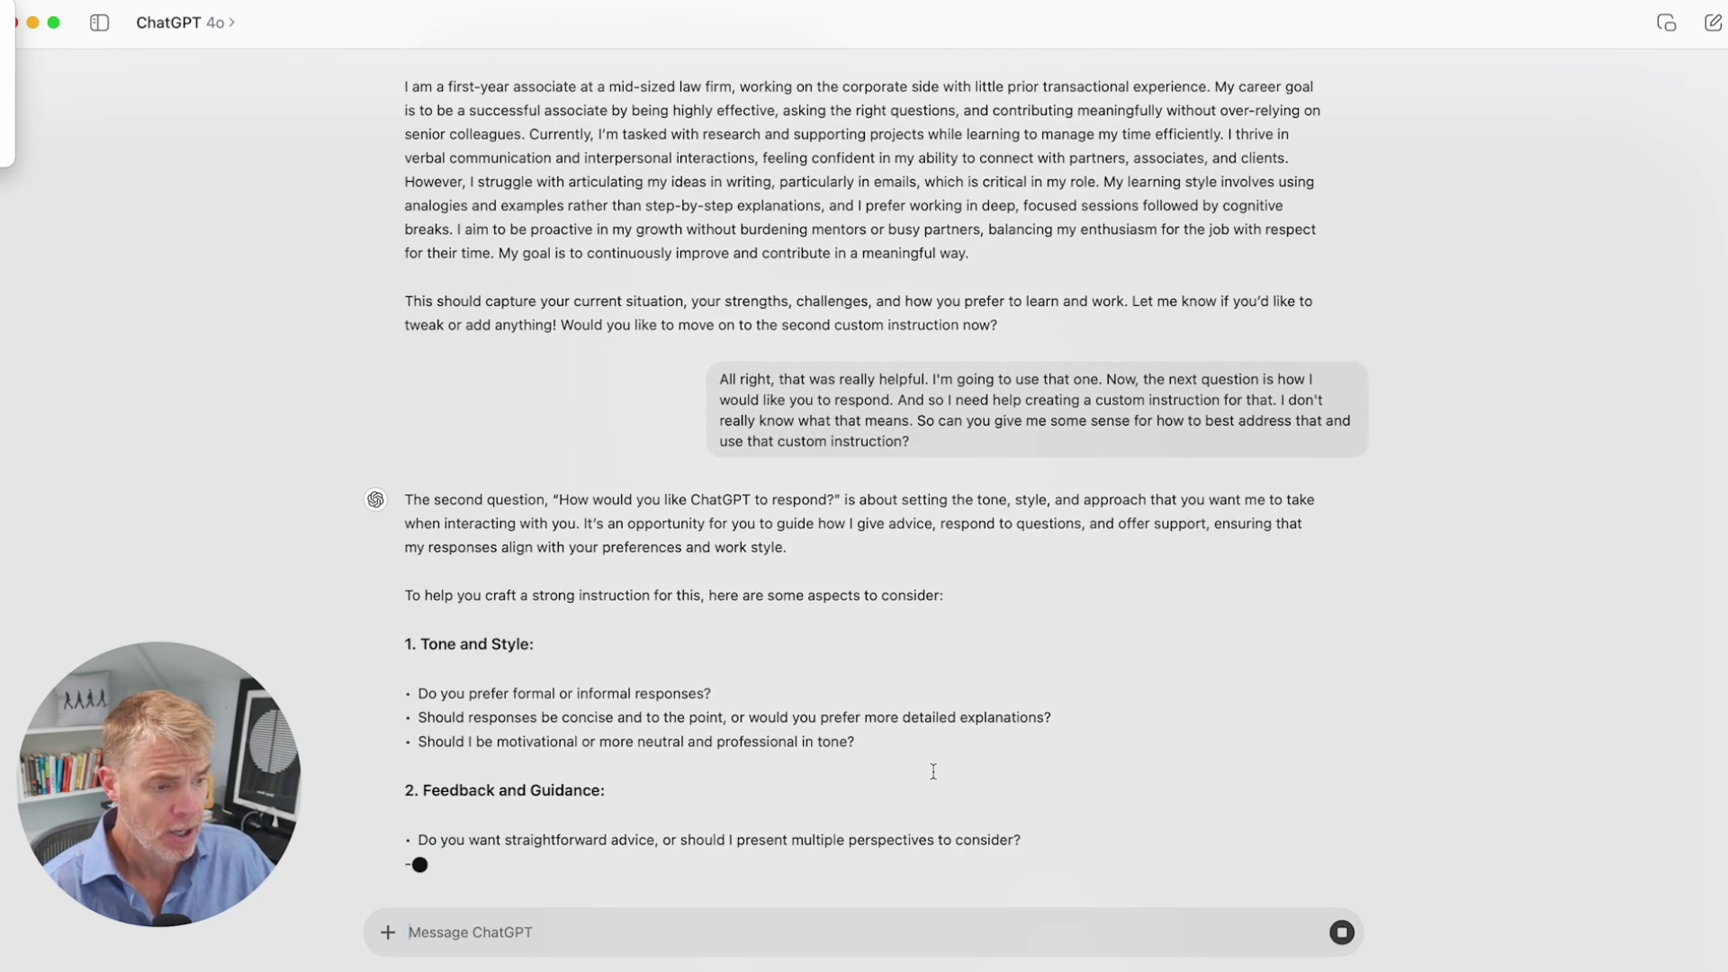
{"action": "scroll", "coordinate": [934, 771], "scroll_direction": "up", "scroll_amount": 2}
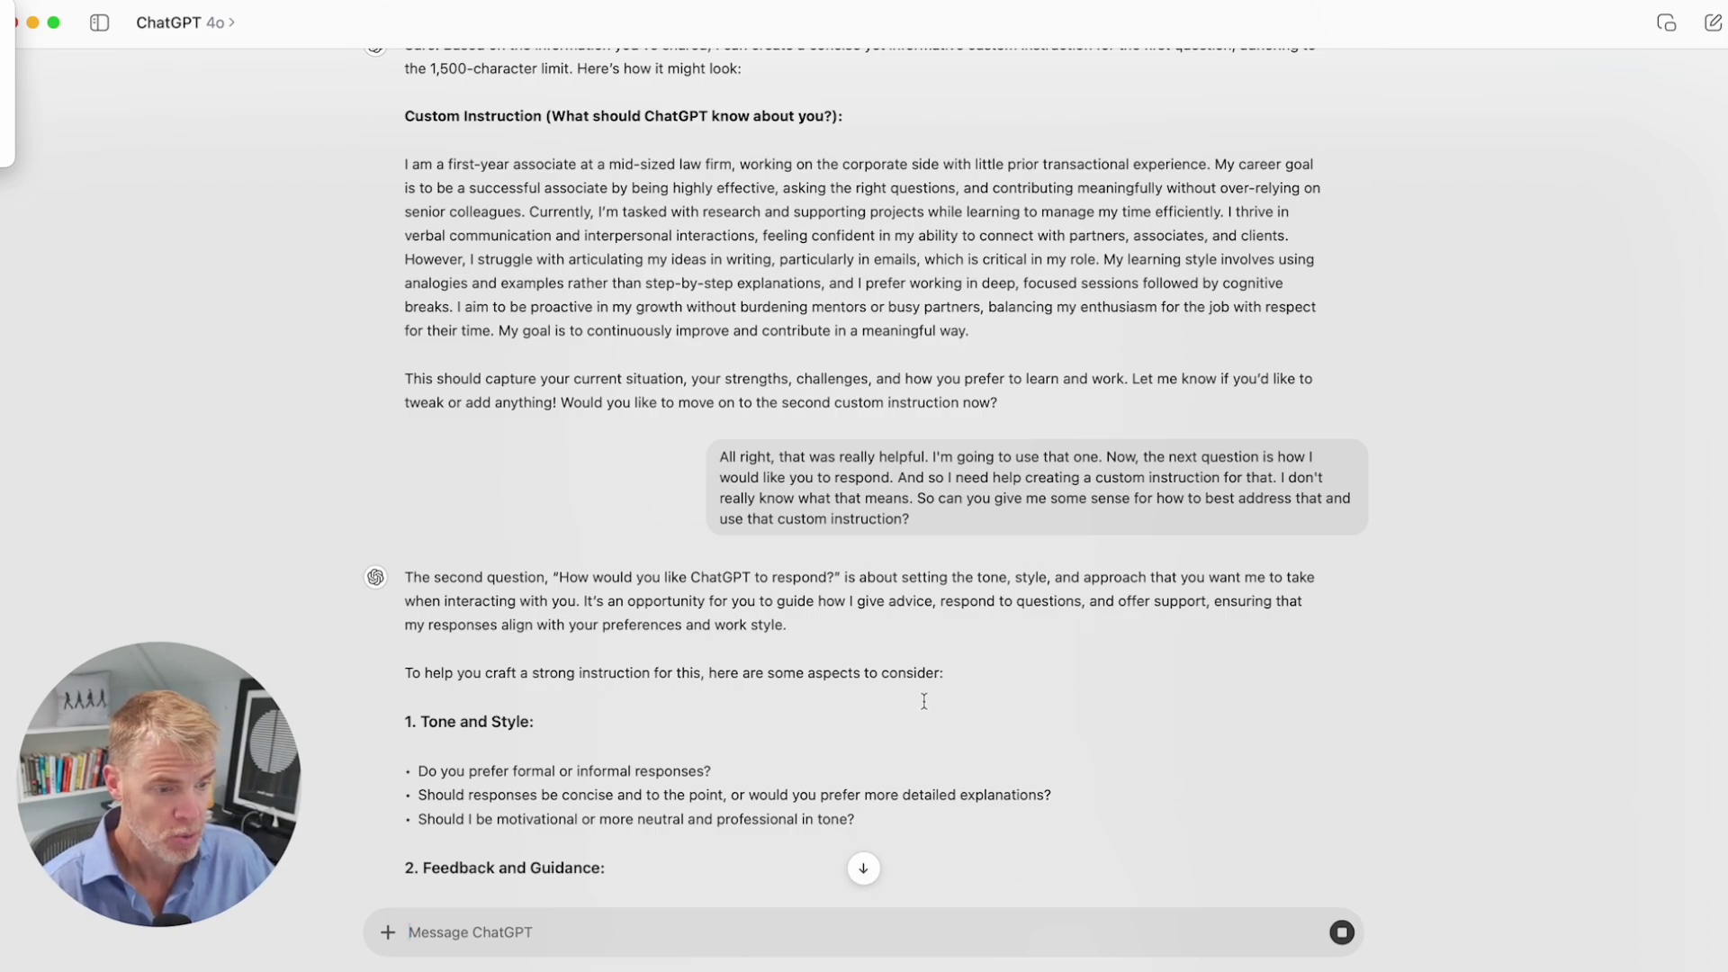
{"action": "scroll", "coordinate": [1042, 778], "scroll_direction": "down", "scroll_amount": 5}
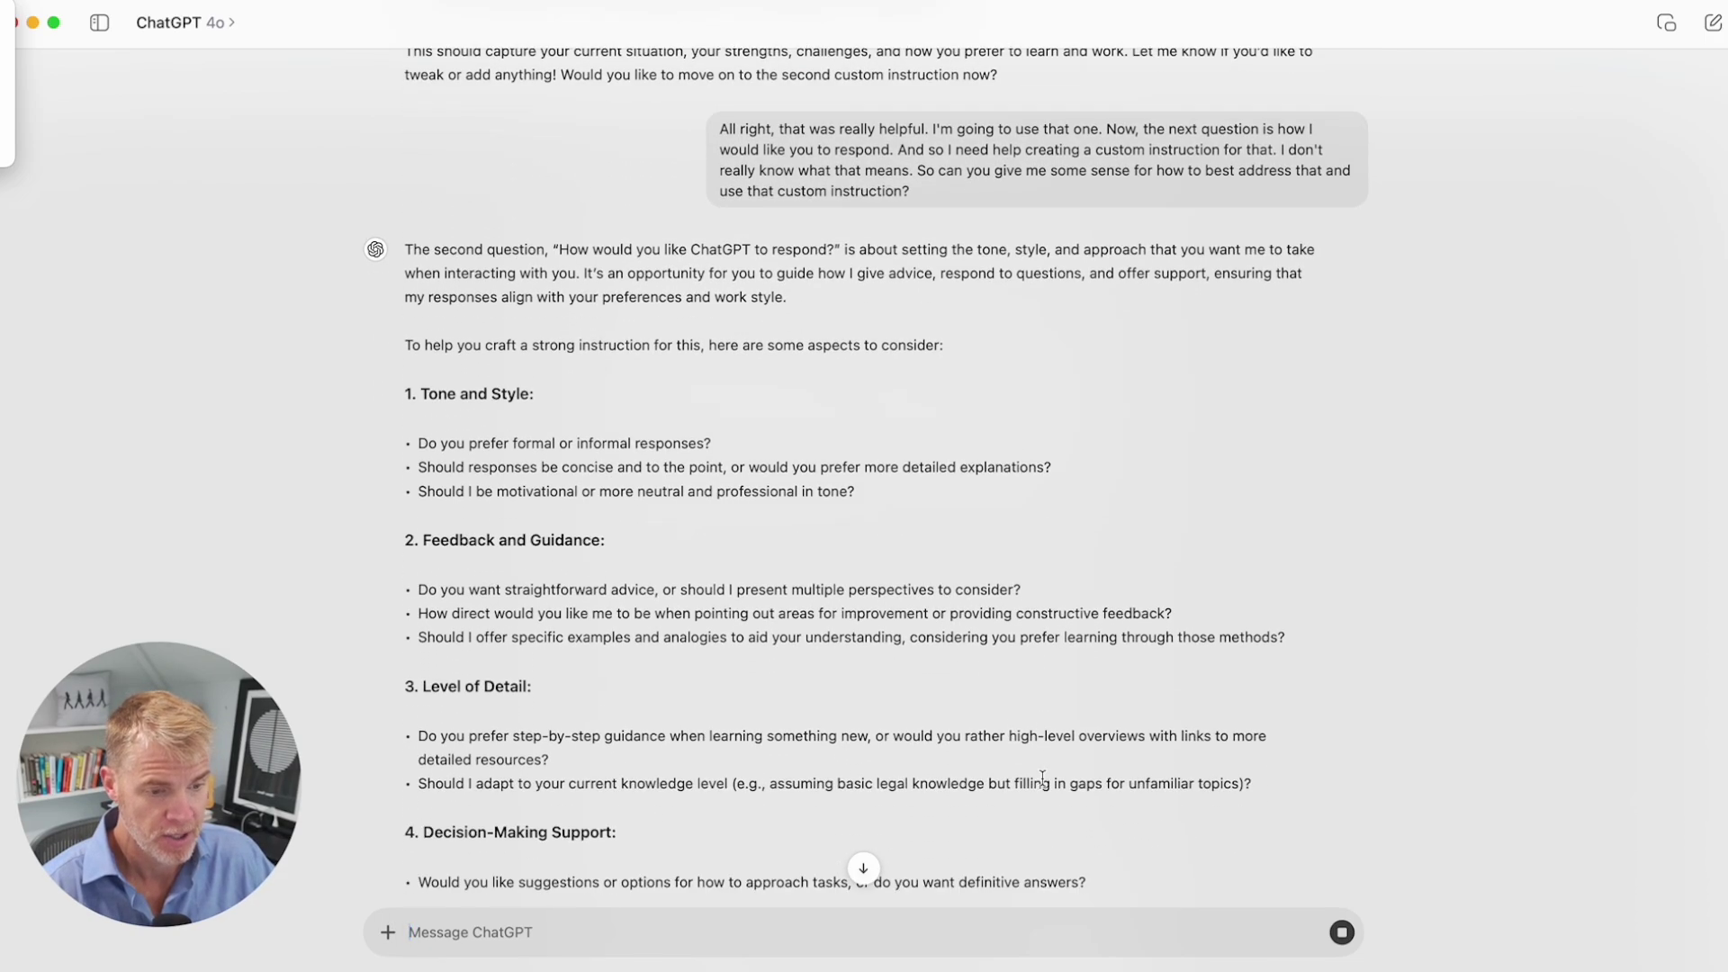
{"action": "scroll", "coordinate": [1043, 779], "scroll_direction": "down", "scroll_amount": 5}
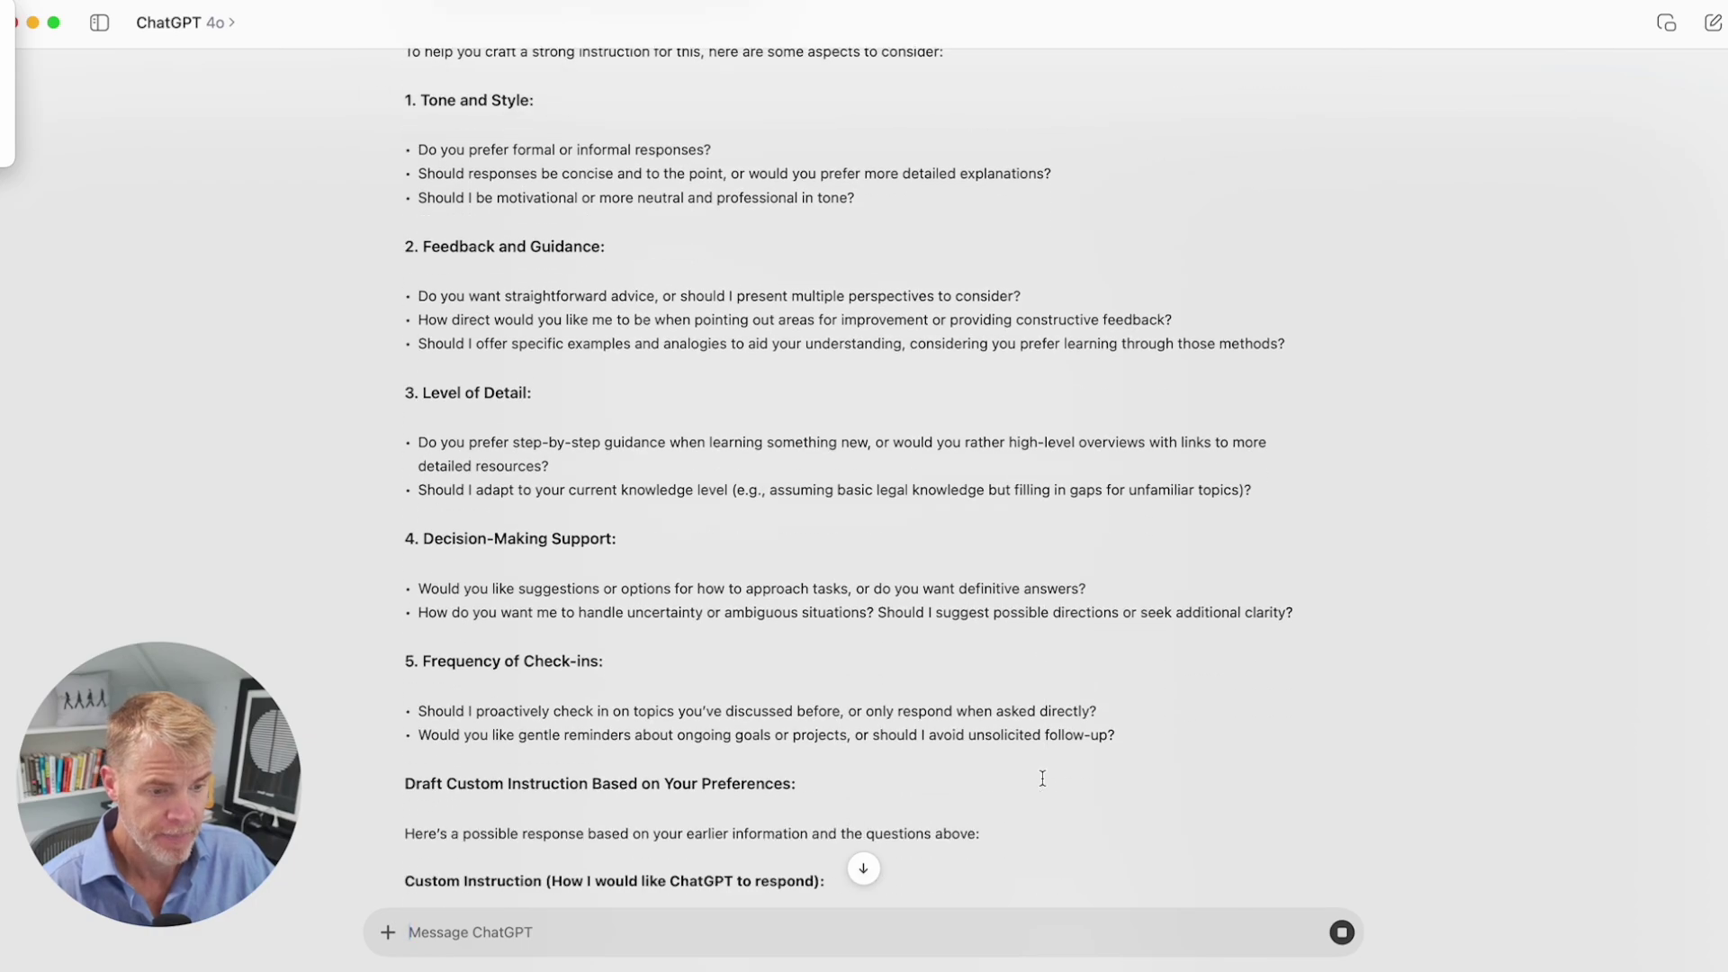
{"action": "scroll", "coordinate": [1042, 778], "scroll_direction": "down", "scroll_amount": 5}
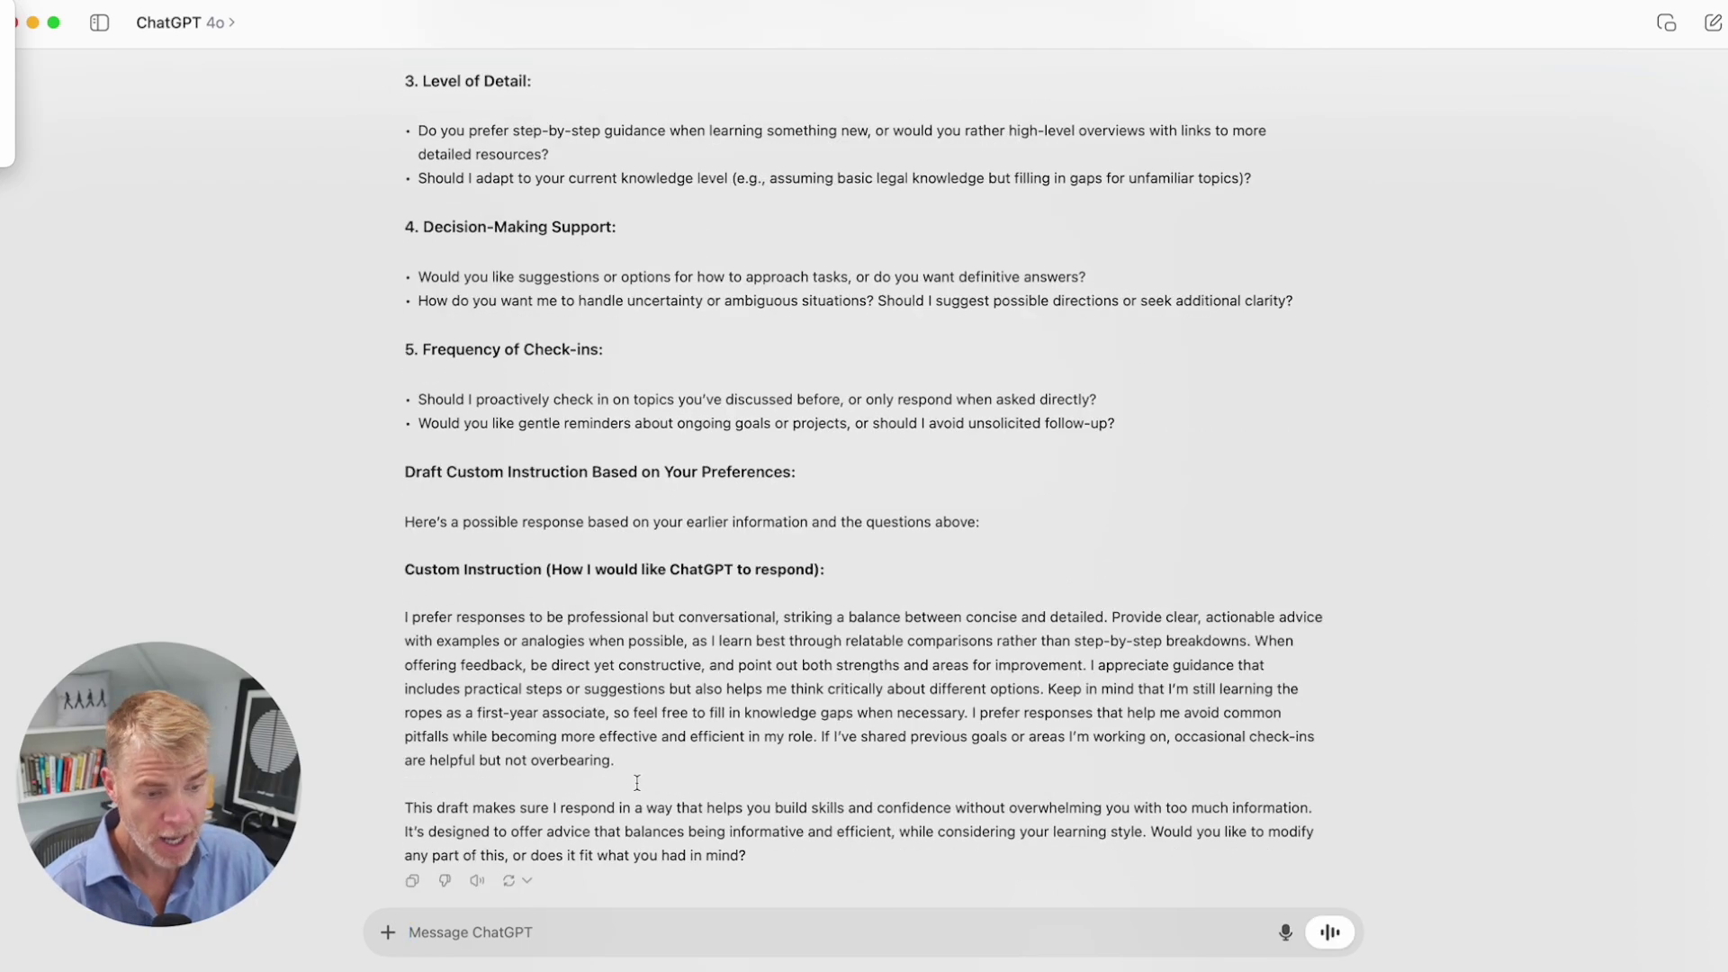
{"action": "left_click_drag", "start_coordinate": [637, 783], "coordinate": [390, 618]}
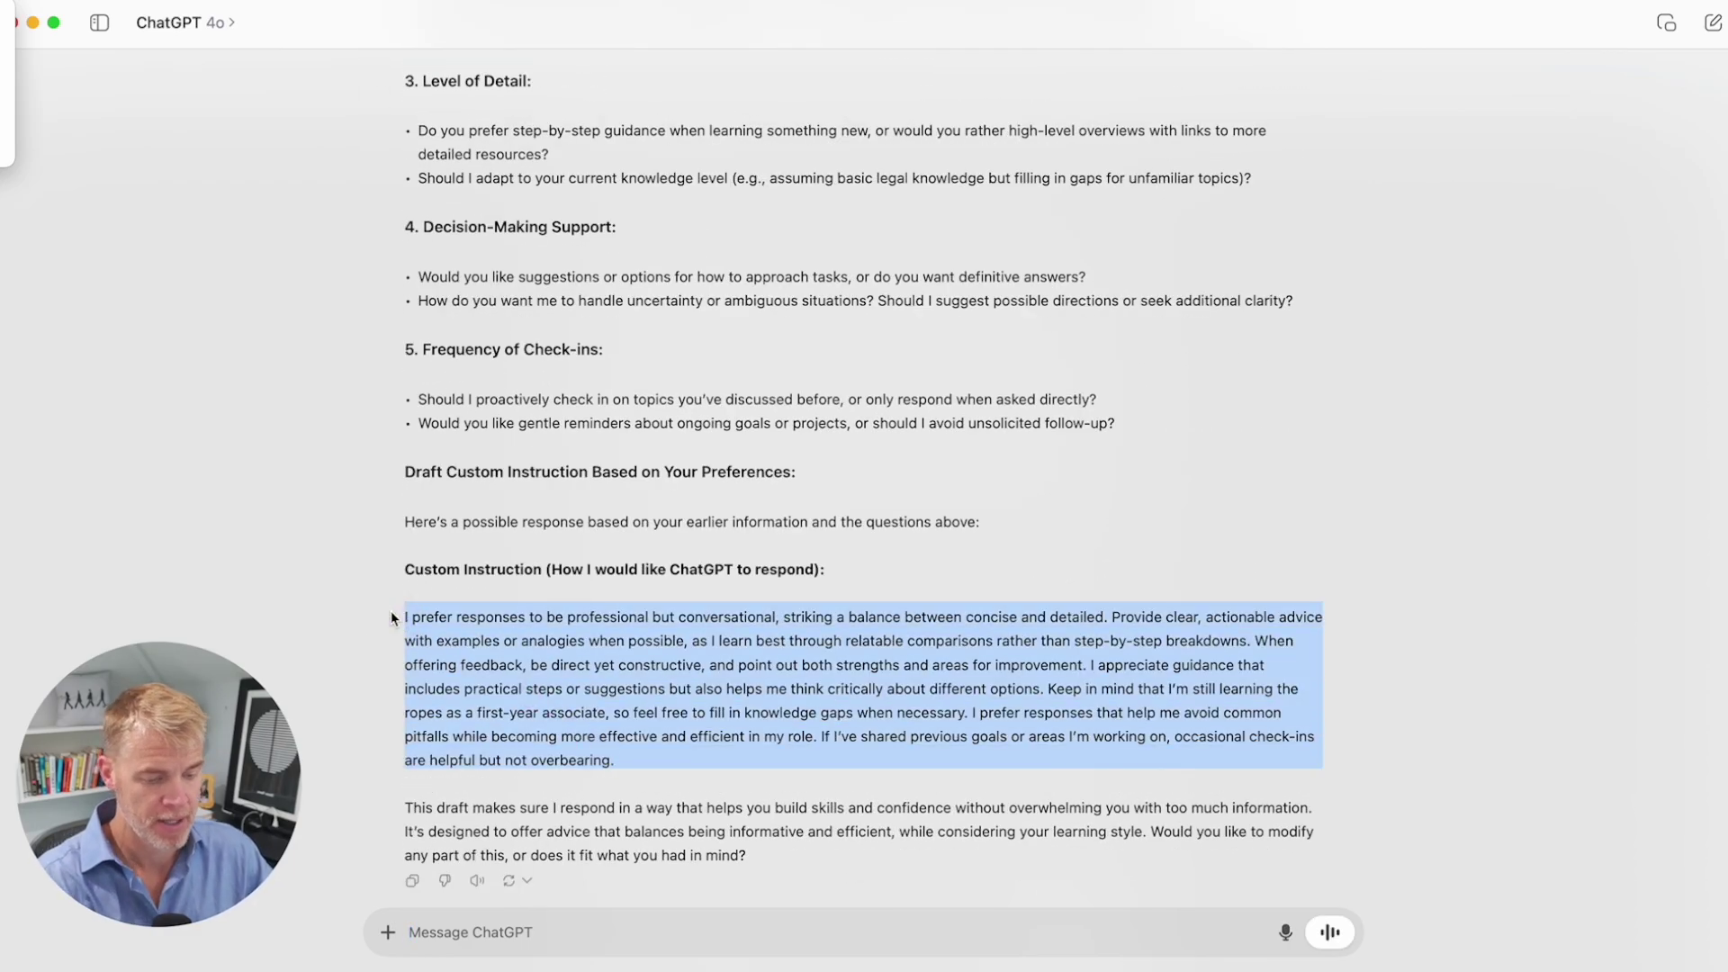
- Paste the 848-character response-style draft into the second field and save both instructions
{"action": "key", "text": "super+Tab"}
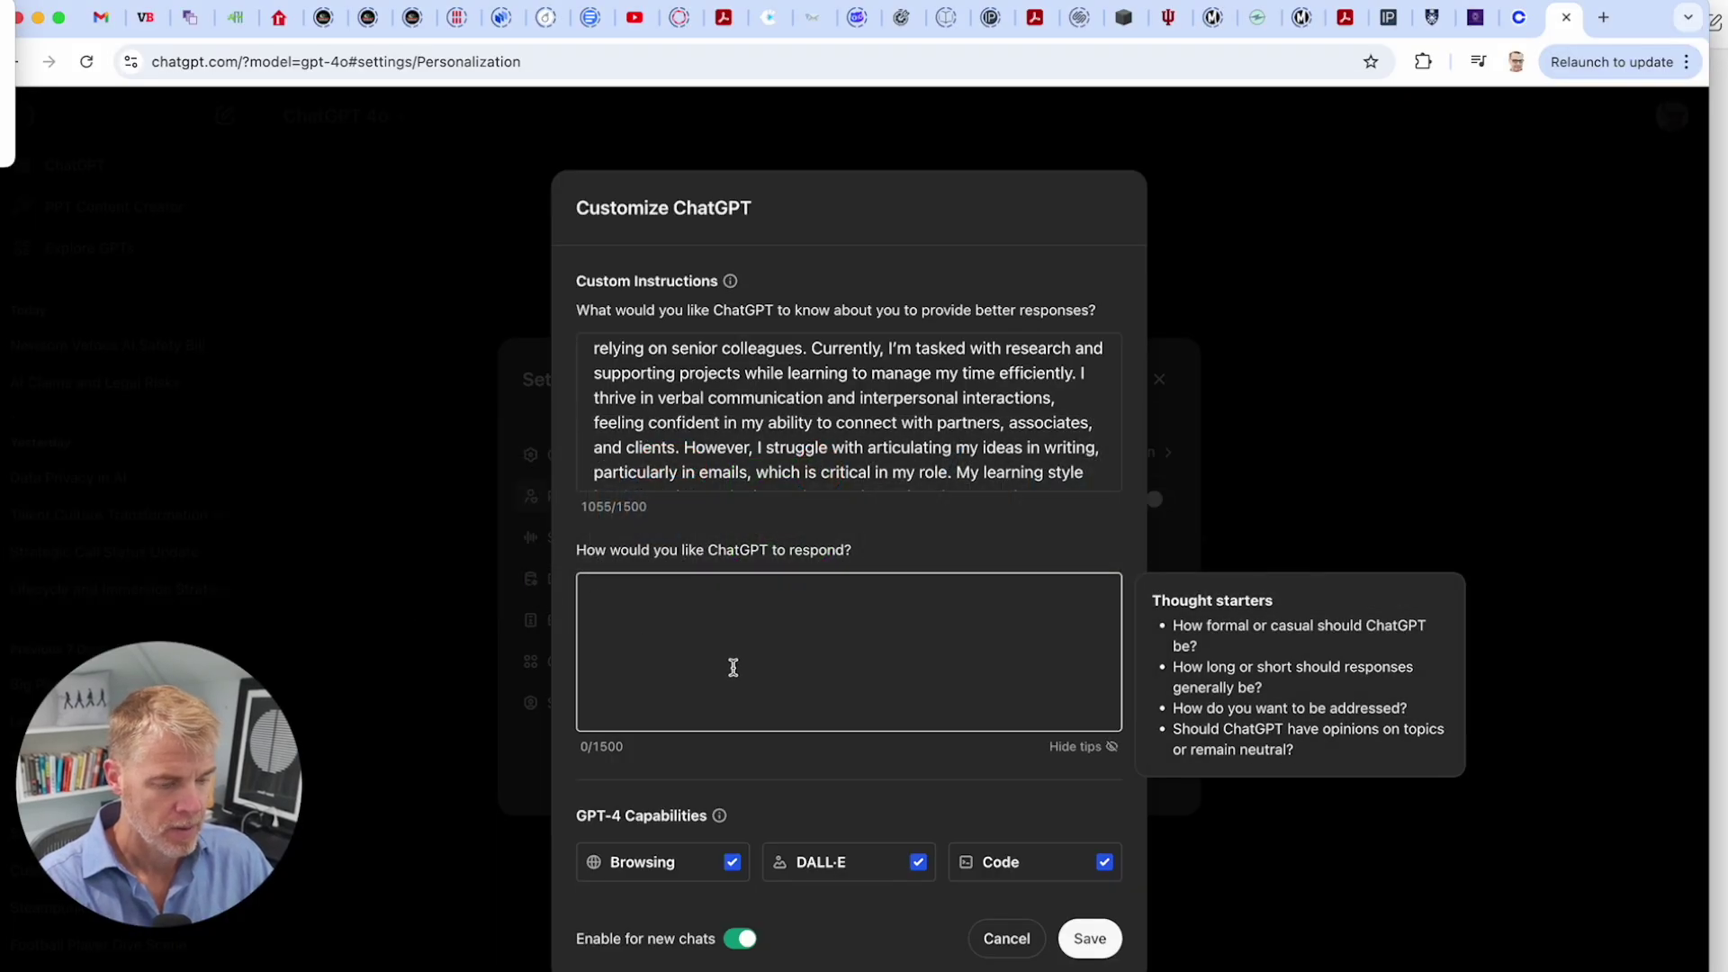
{"action": "key", "text": "super+v"}
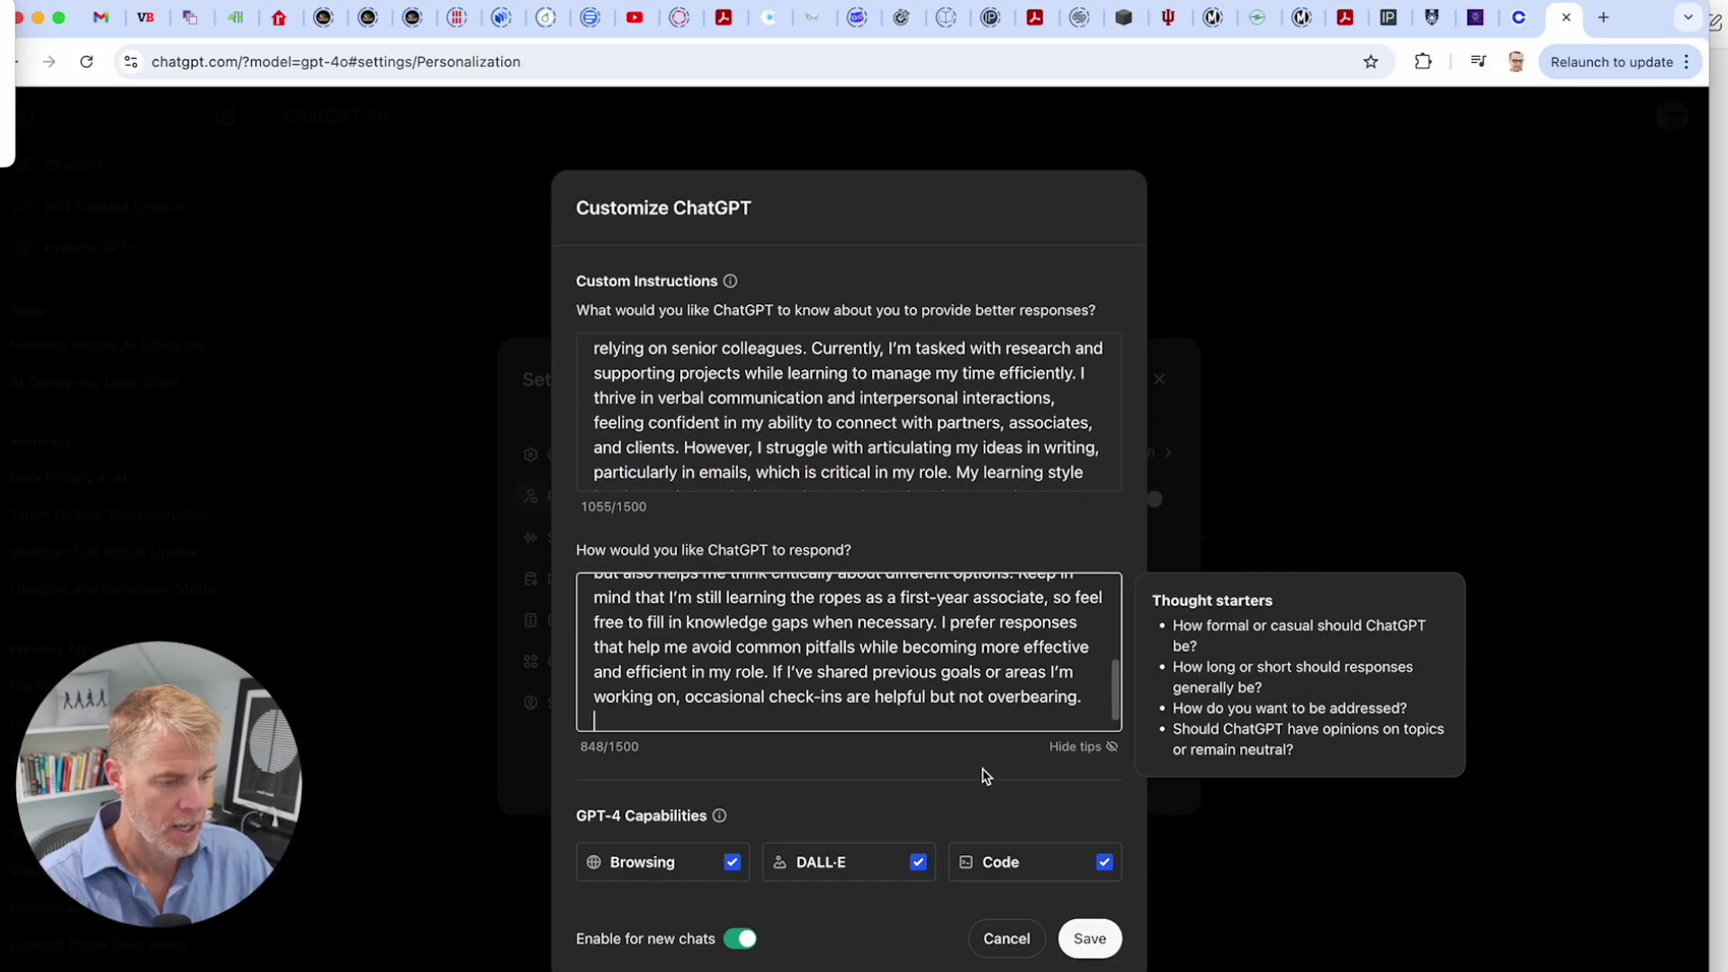
{"action": "left_click", "coordinate": [1097, 948]}
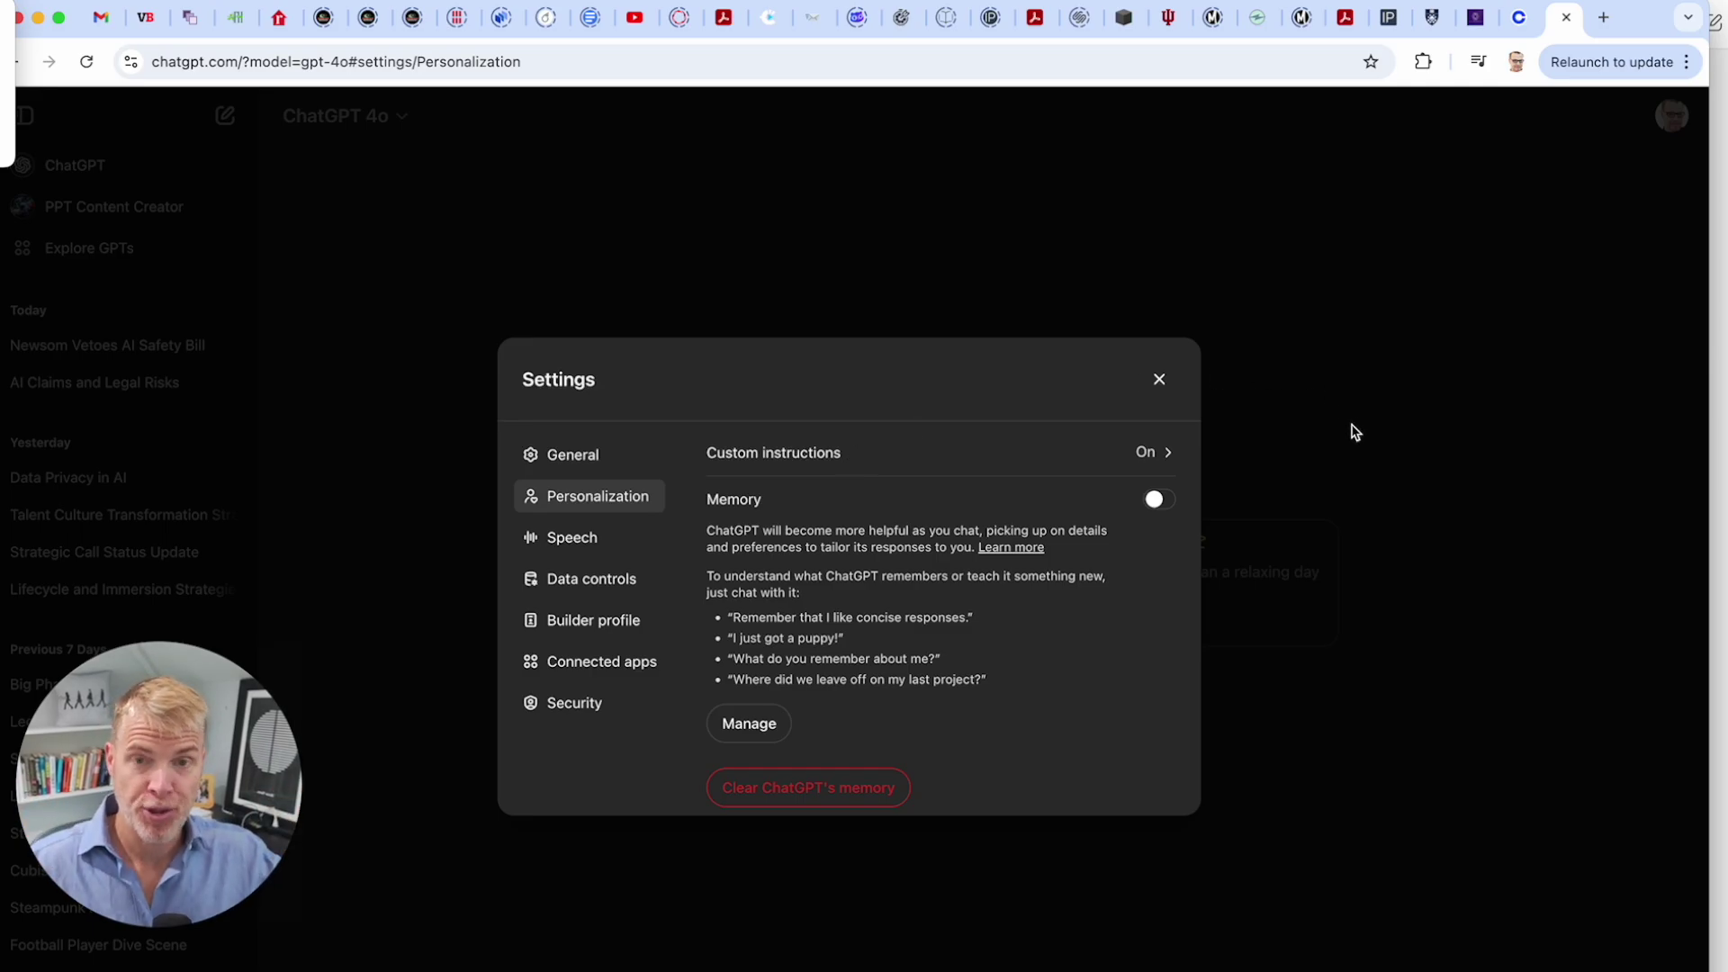
- Close the Settings dialog in Chrome to land on an empty GPT-4o chat
{"action": "key", "text": "super+Tab"}
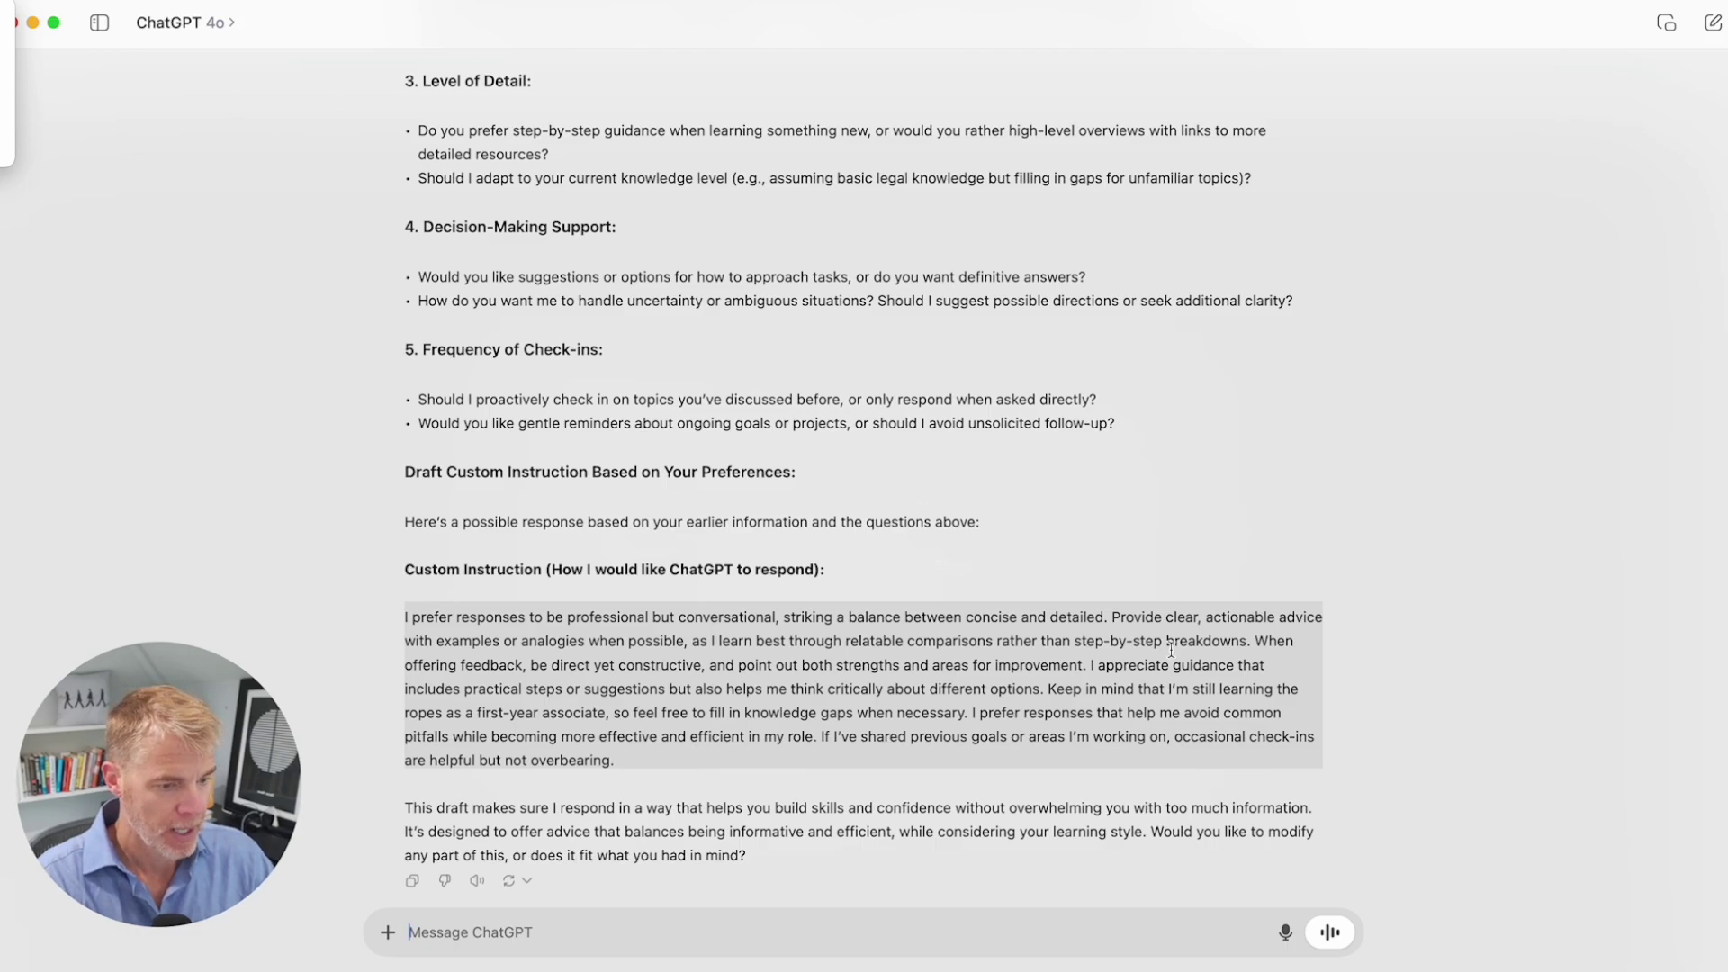
{"action": "key", "text": "super+Tab"}
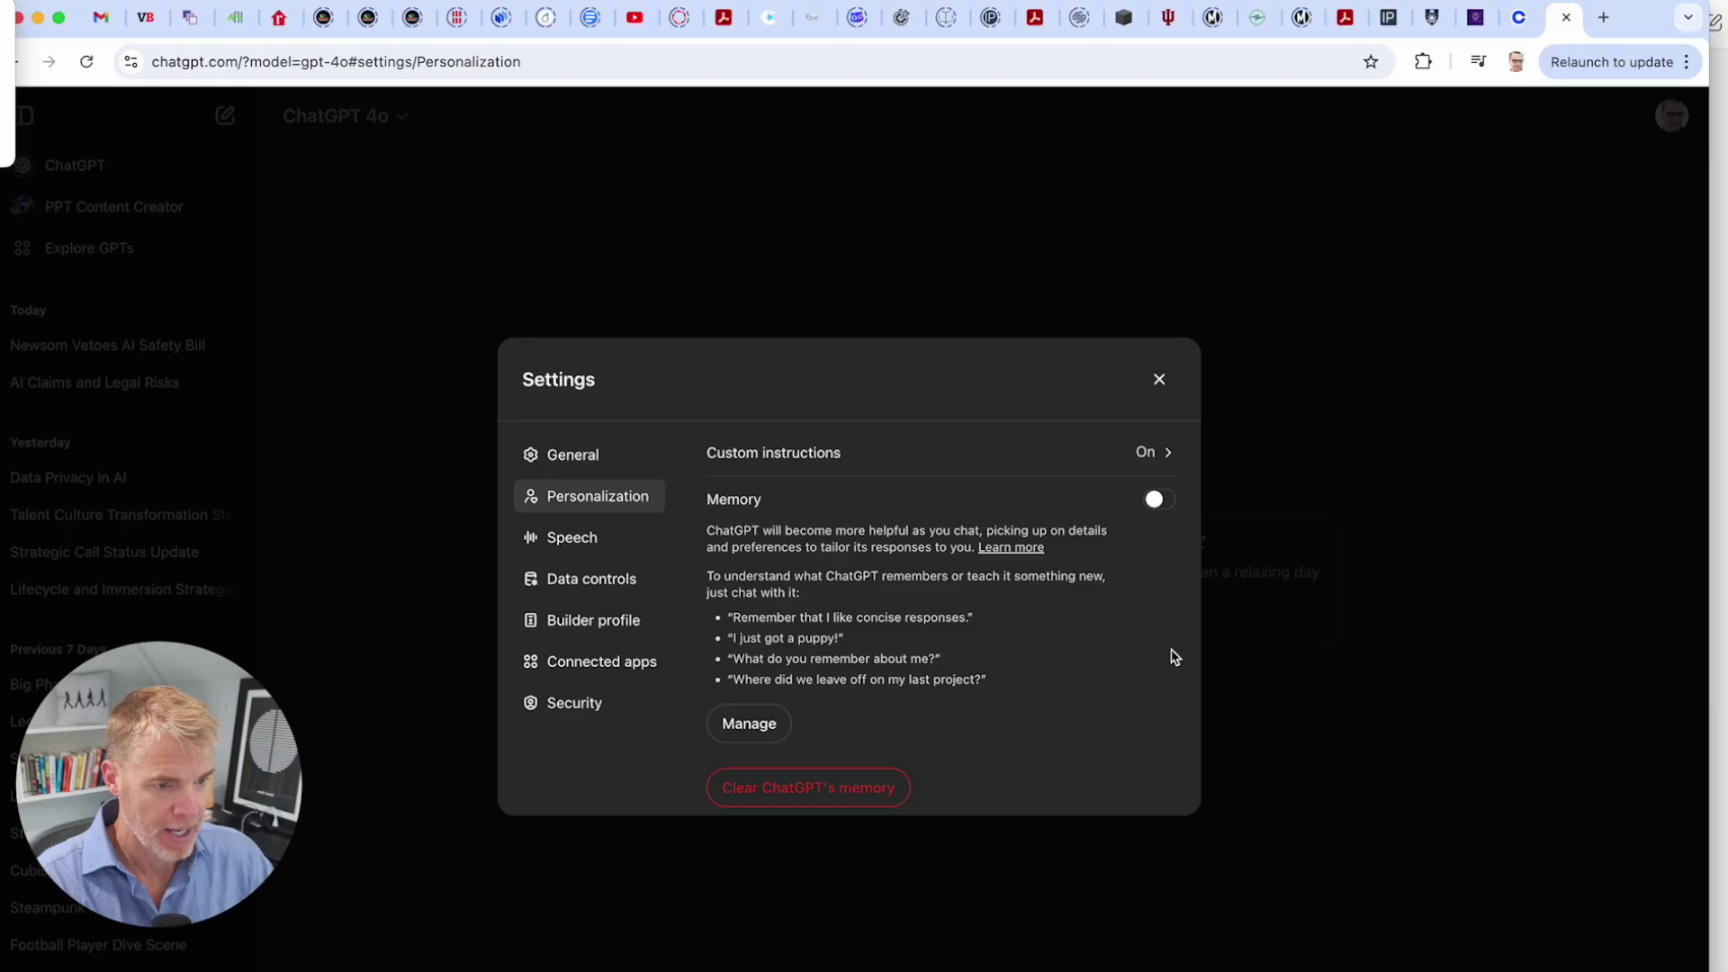
{"action": "left_click", "coordinate": [1159, 379]}
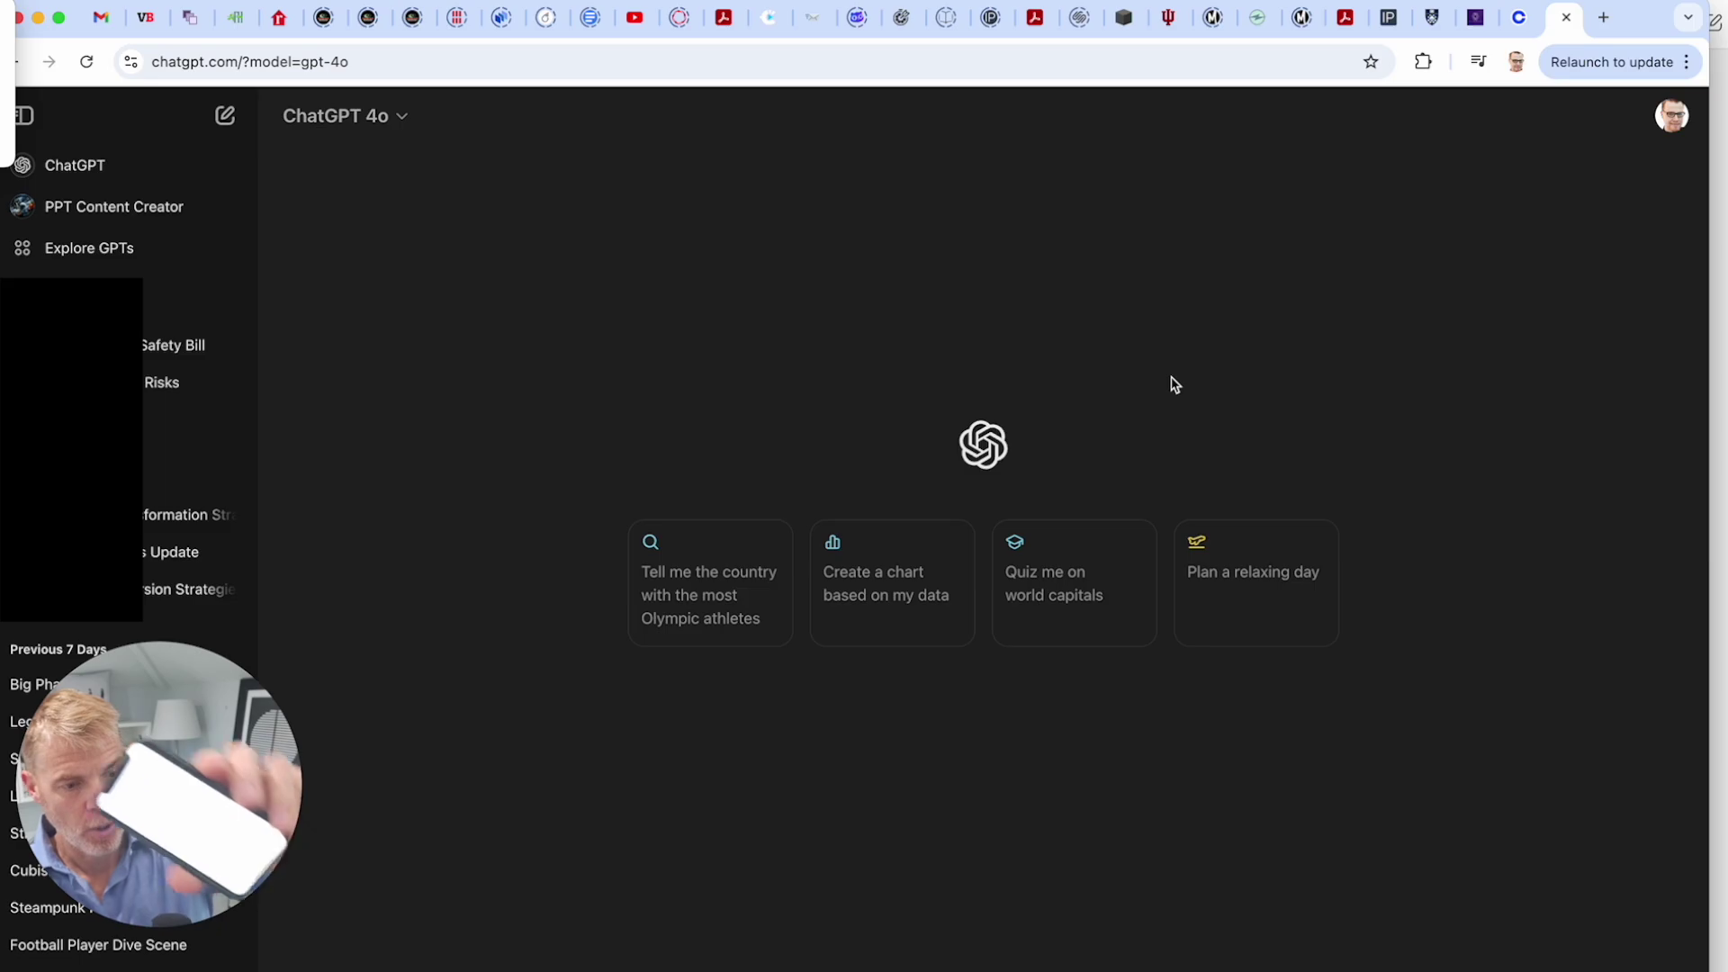